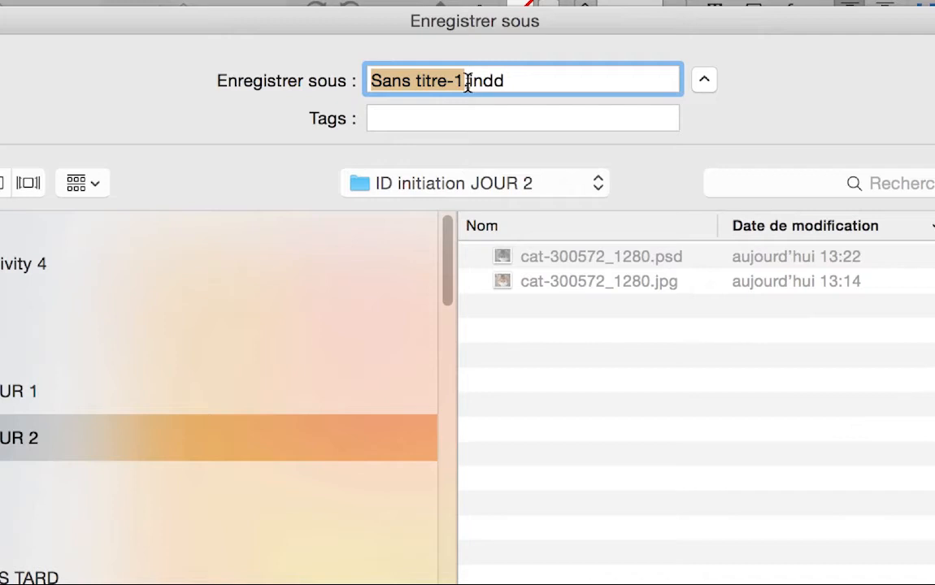
Step: Save the document as demo-image-grise.indd in the ID initiation JOUR 2 folder and close it
text(demo image g)
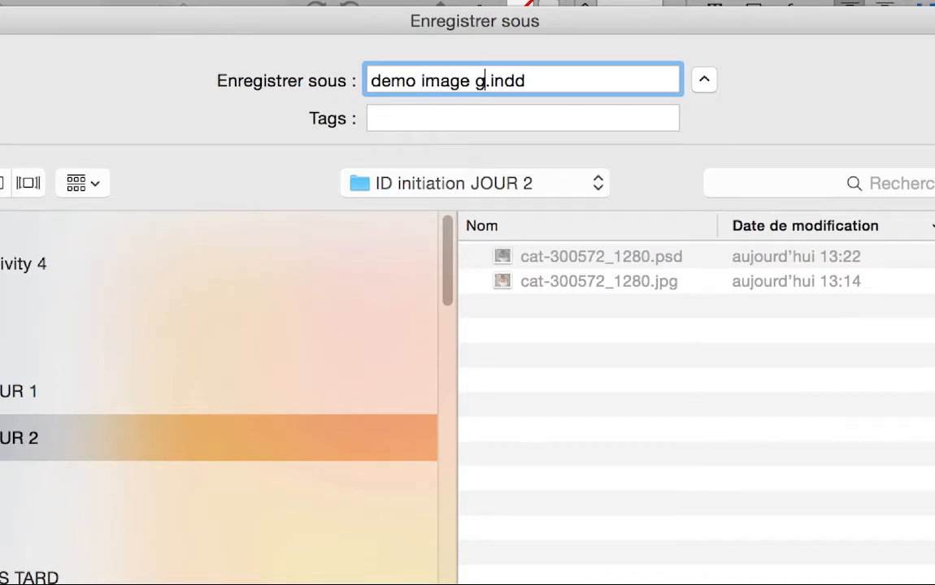
text(rise)
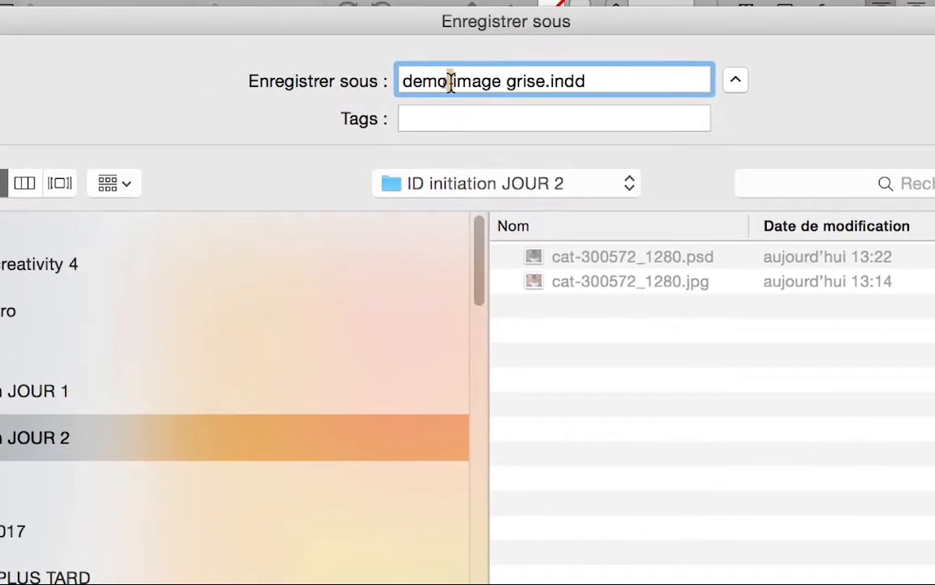
click(450, 85)
key(BackSpace)
text(-)
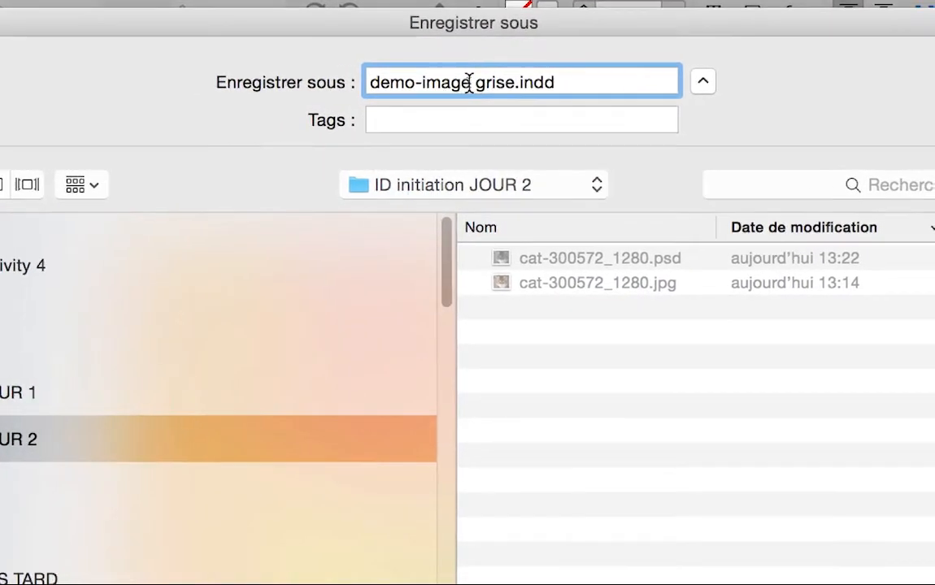
click(471, 84)
key(BackSpace)
text(-)
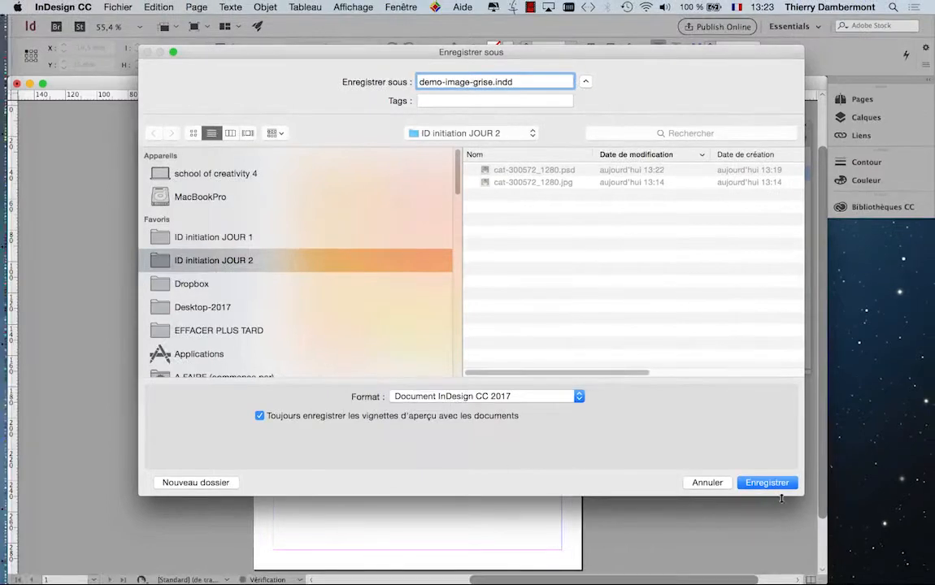
click(778, 481)
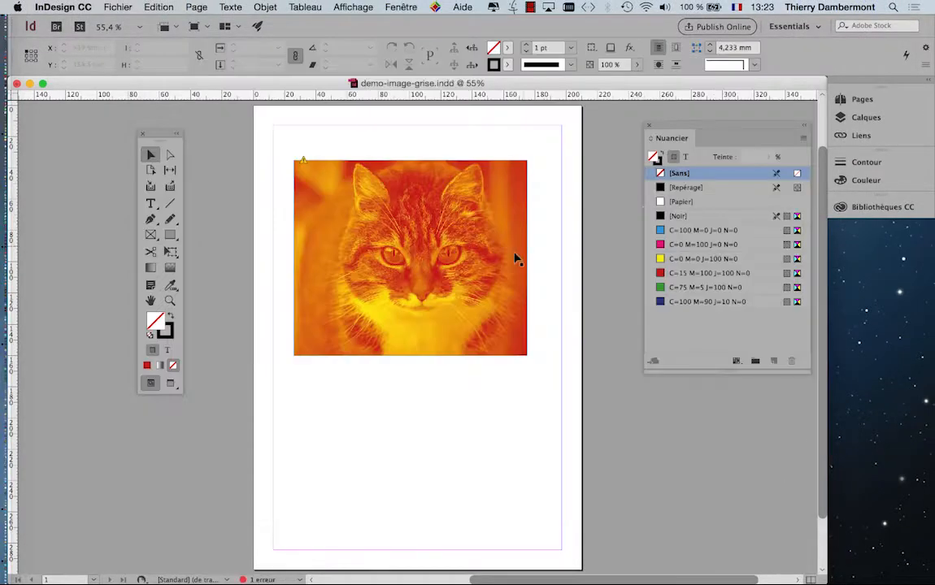
click(302, 161)
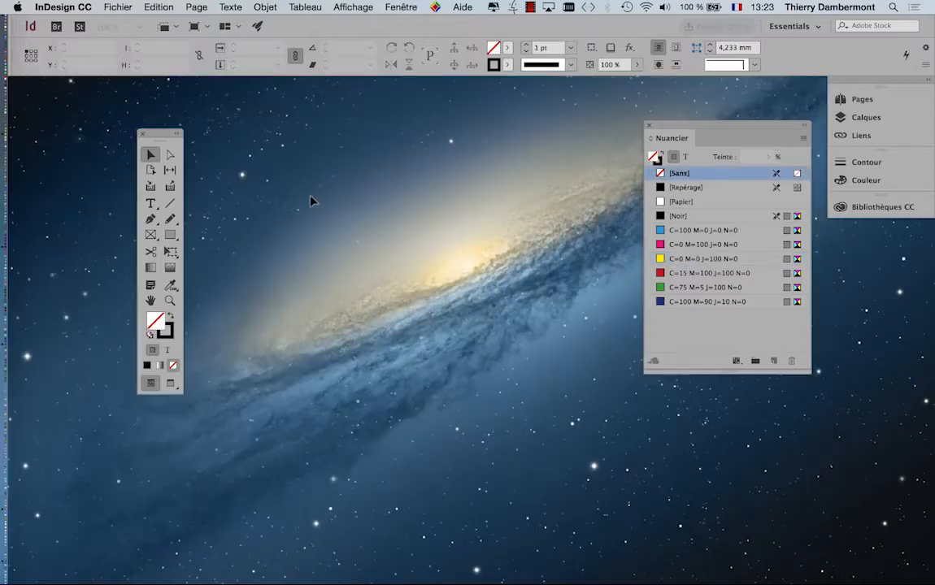
Step: Move the tools aside and create a new one-page A4 portrait document, 210 x 297 mm, with facing pages
drag(161, 134, 97, 107)
click(118, 6)
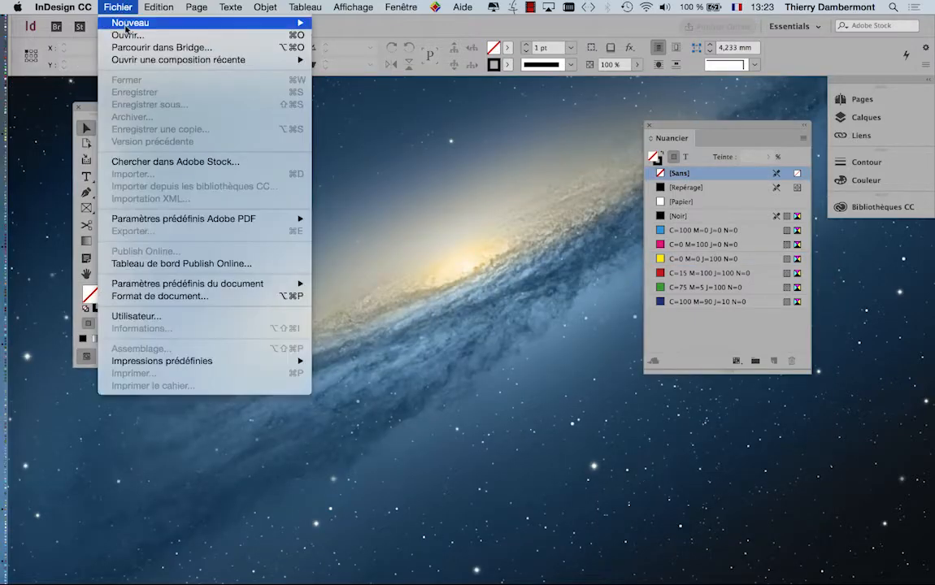
click(118, 7)
click(117, 7)
mouse_move(163, 23)
click(337, 27)
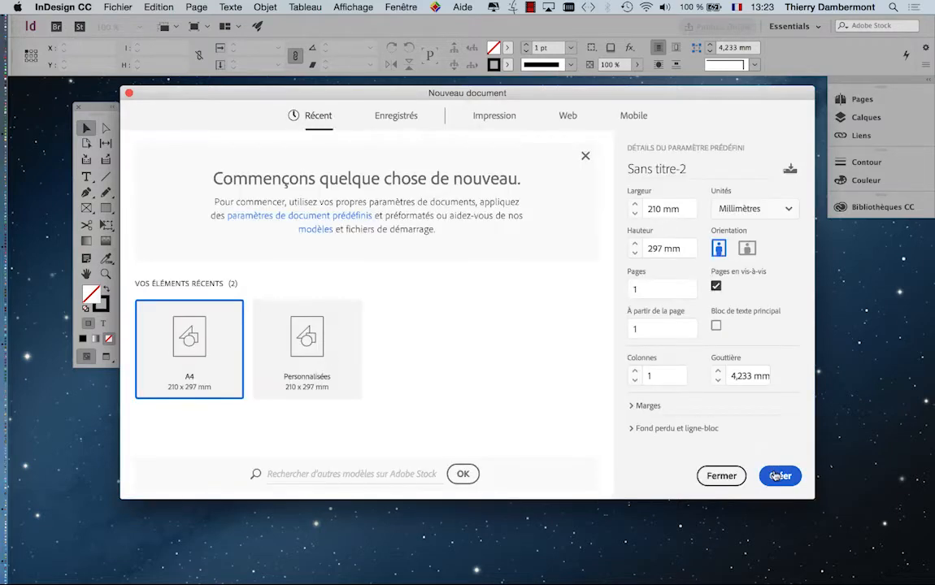
click(779, 474)
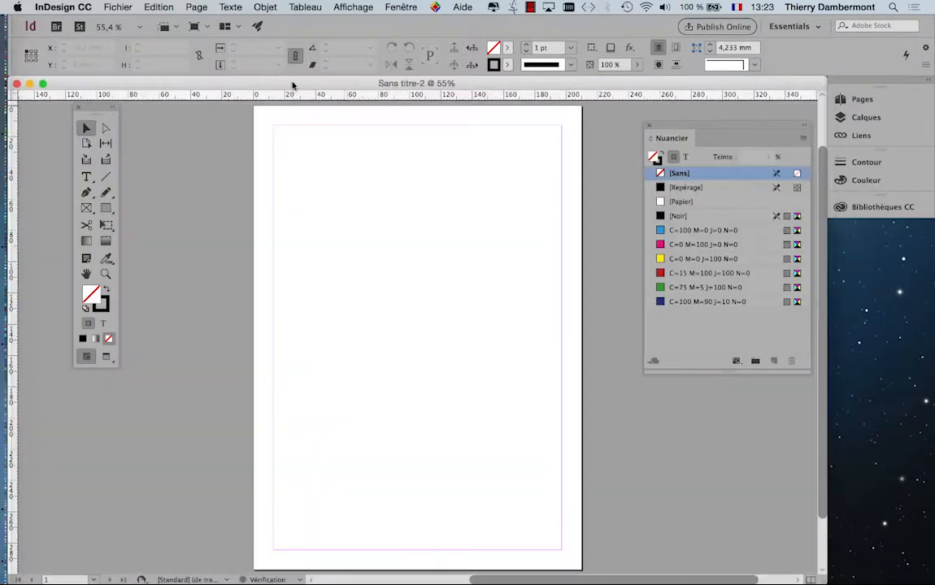
Step: Start importing files, browse to the ID initiation JOUR 1 folder, and enlarge the file browser
click(117, 6)
click(161, 174)
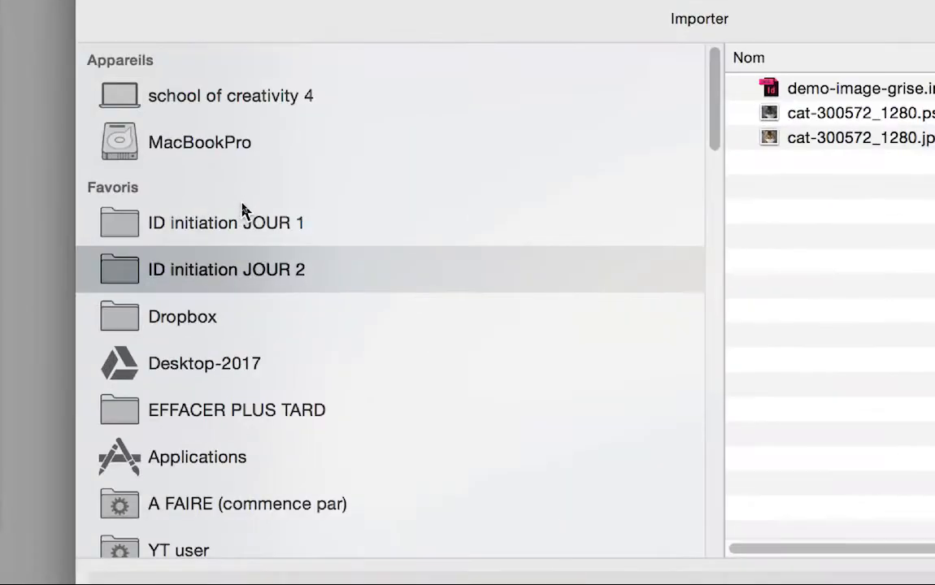
click(252, 213)
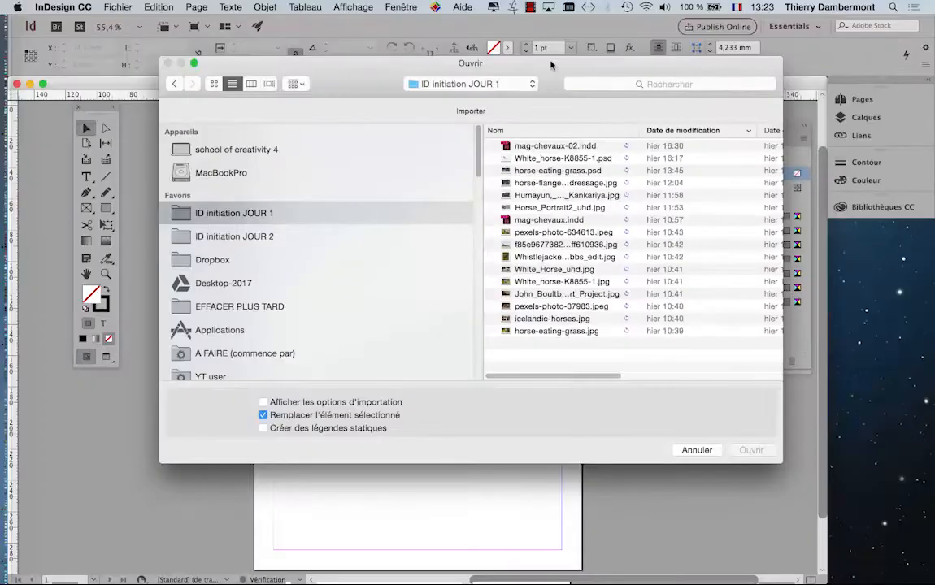
drag(501, 47, 459, 61)
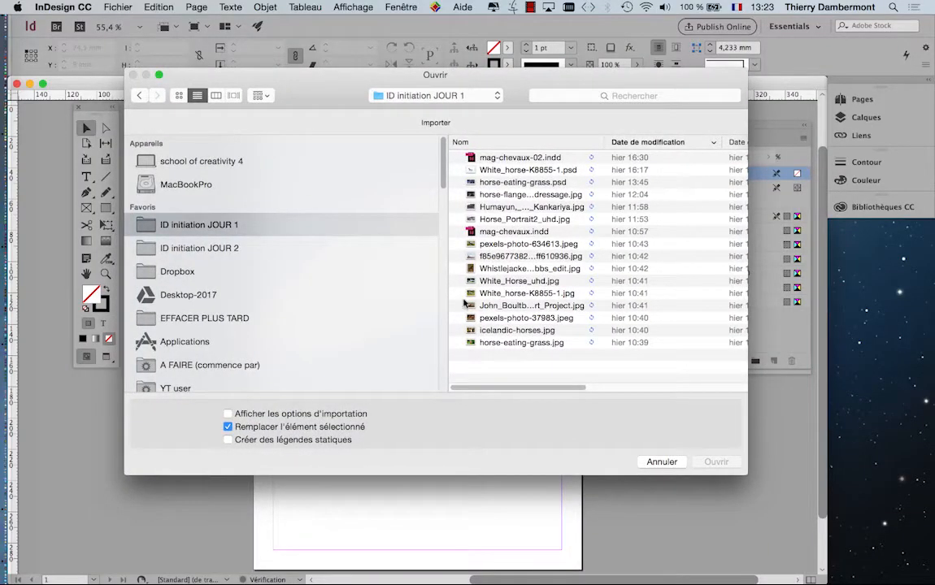
drag(746, 475, 915, 501)
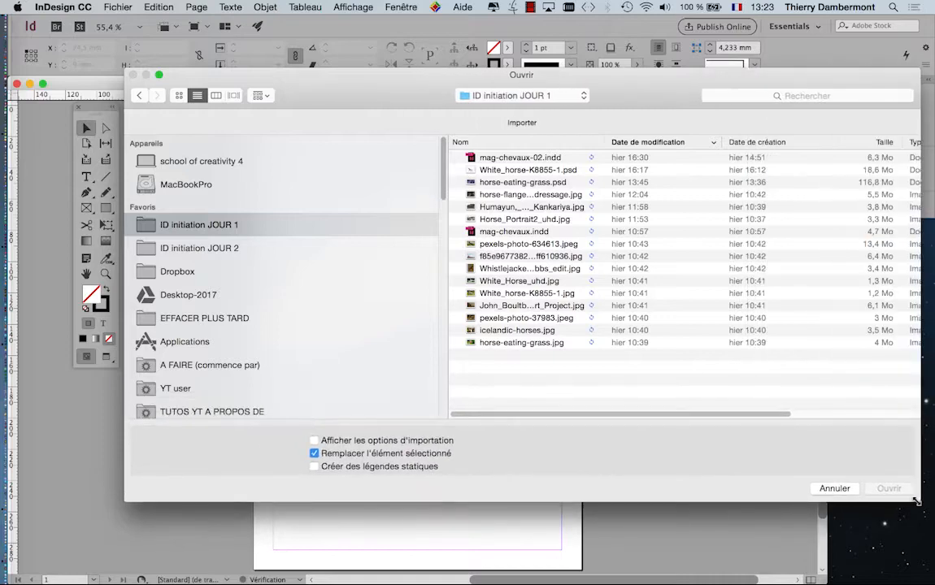
drag(692, 70, 672, 68)
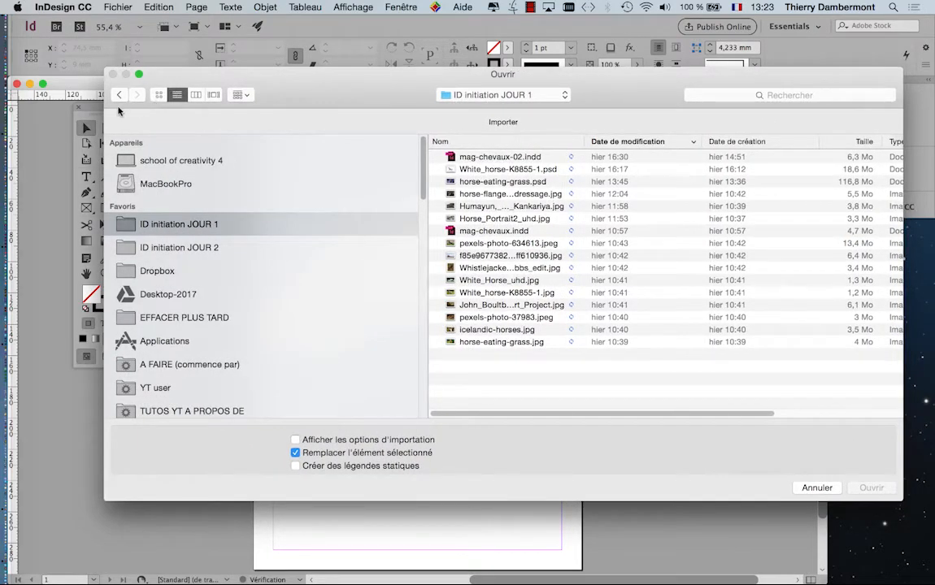
drag(162, 74, 116, 70)
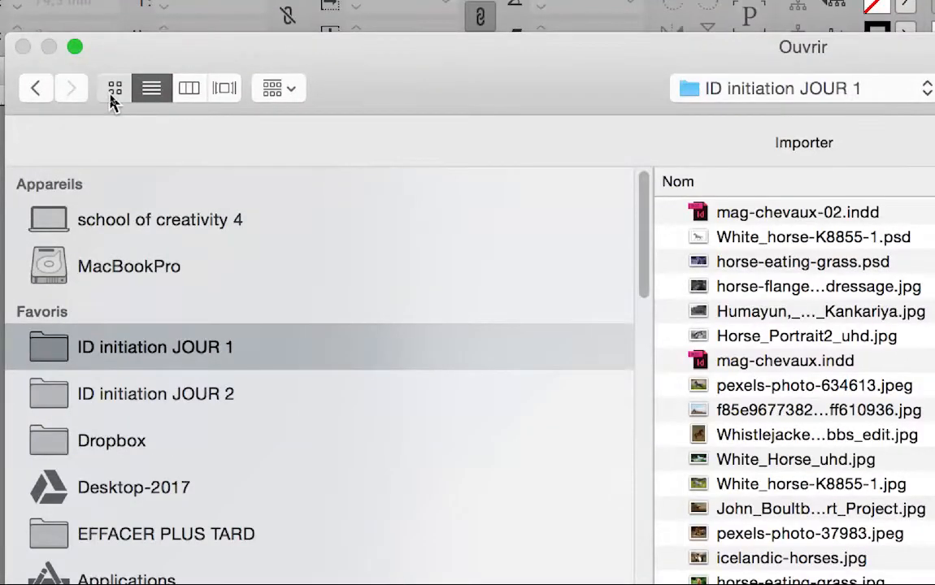
Step: Examine the folder's files sorted by modification date in both ascending and descending order
click(113, 92)
click(126, 91)
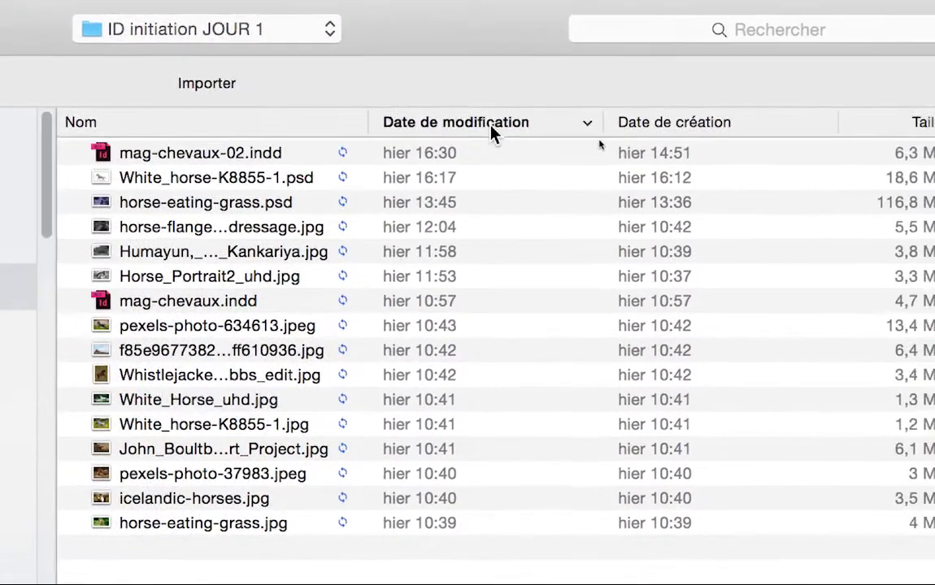
click(491, 130)
click(491, 130)
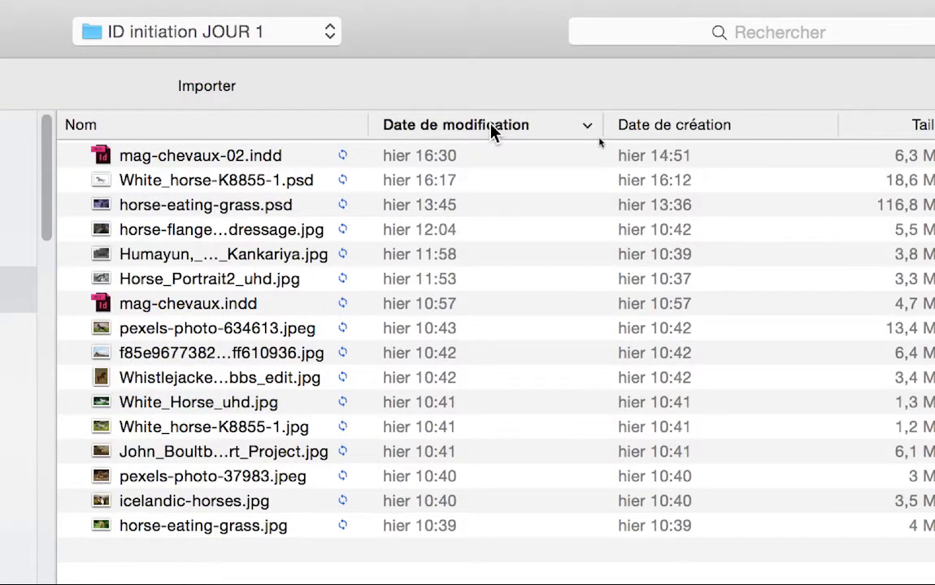
click(515, 130)
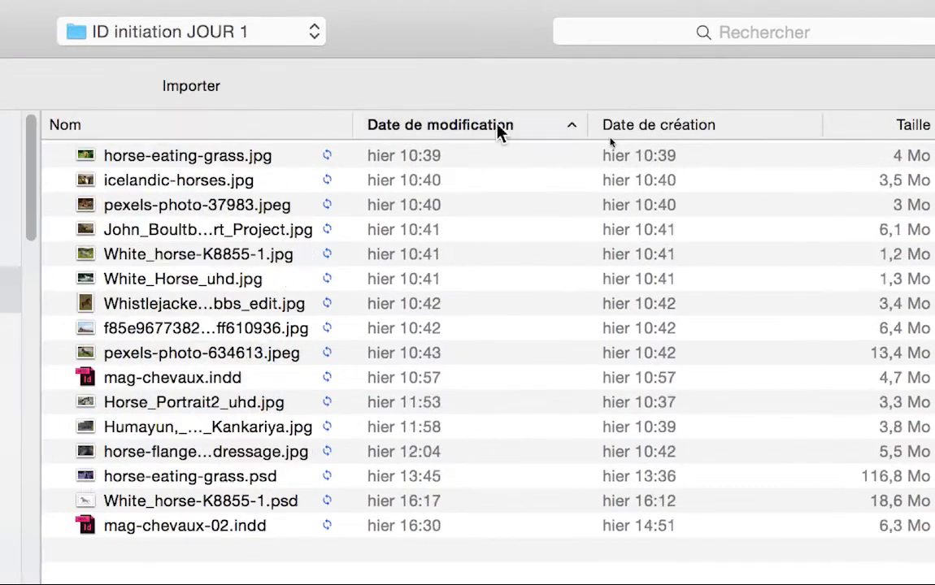
click(499, 130)
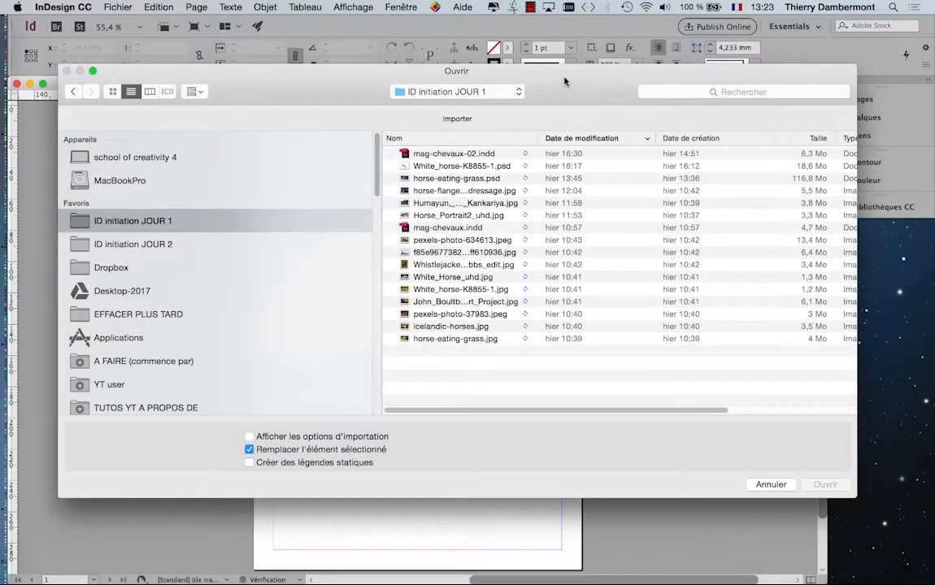
Step: Compare the folder's files in column, icon and list views
drag(564, 81, 553, 92)
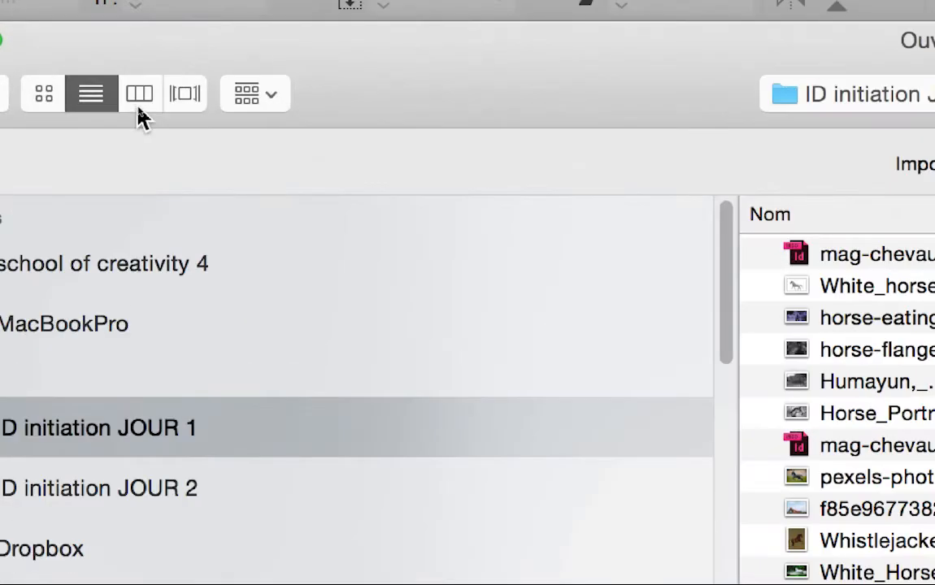
click(139, 94)
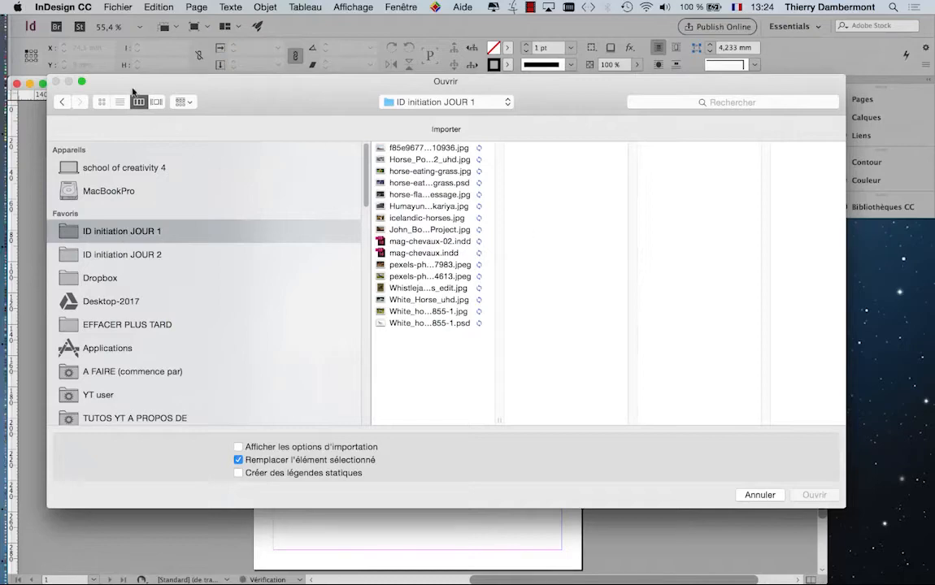
click(120, 102)
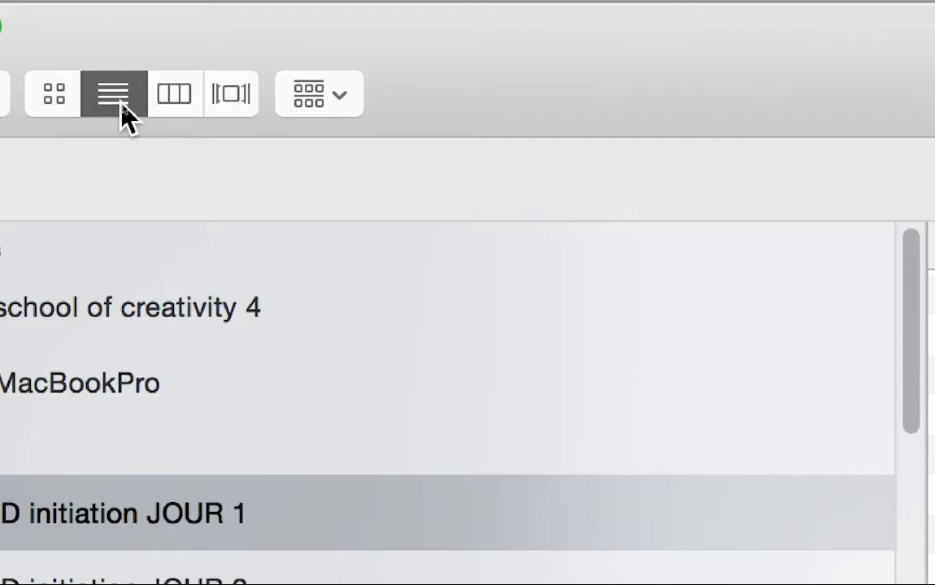
click(49, 102)
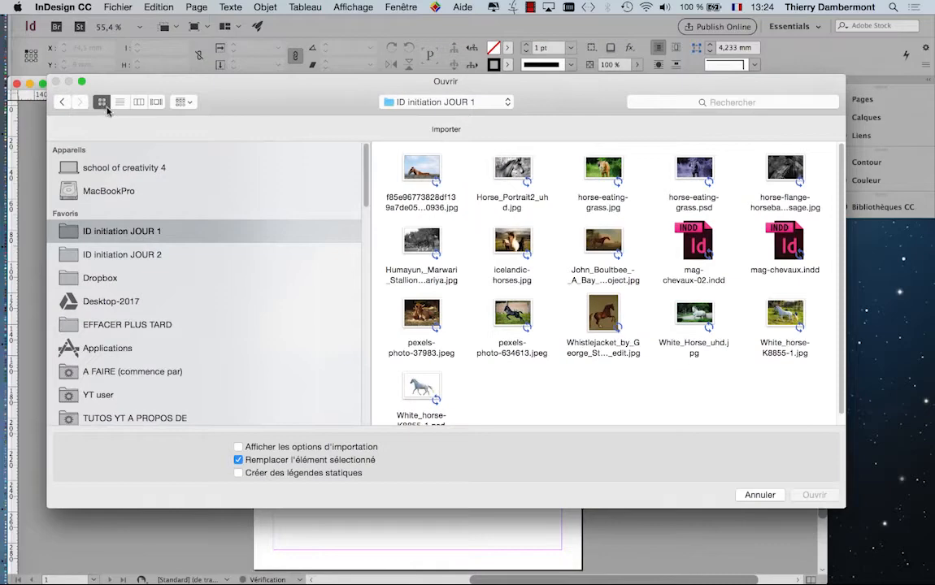
click(119, 101)
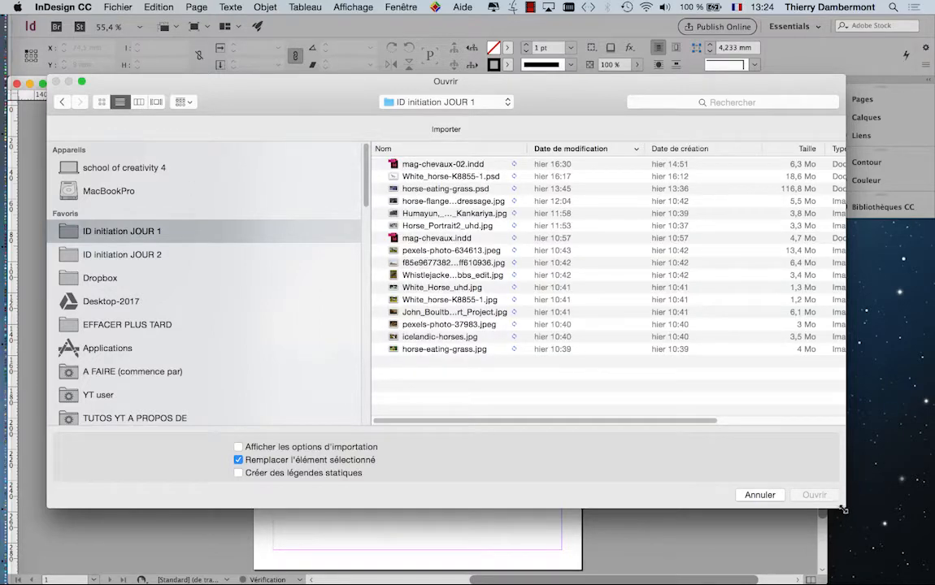
Step: Sort the files by type and load the first nine JPEG images, through pexels-photo-634613.jpeg, for placing
drag(843, 510, 932, 506)
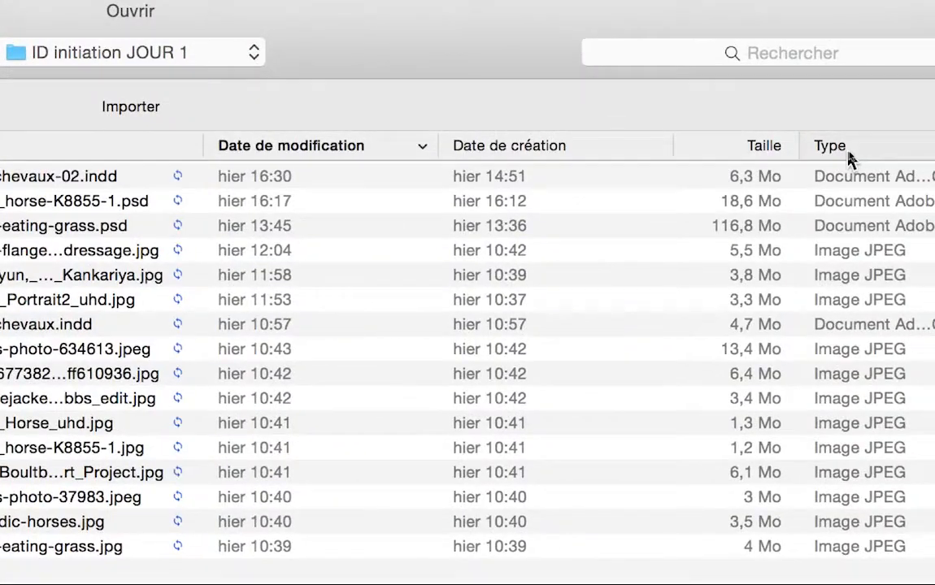
click(848, 153)
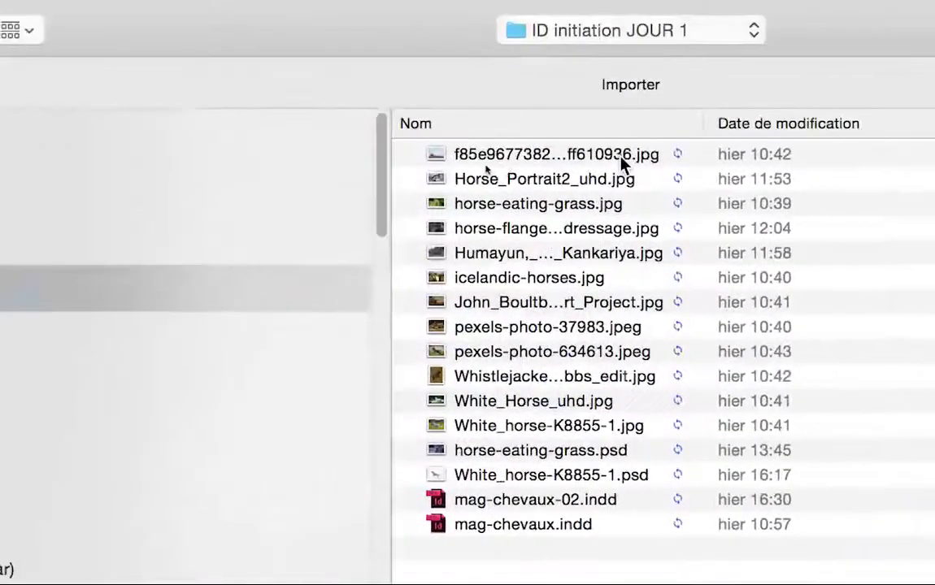
click(557, 147)
shift+click(615, 314)
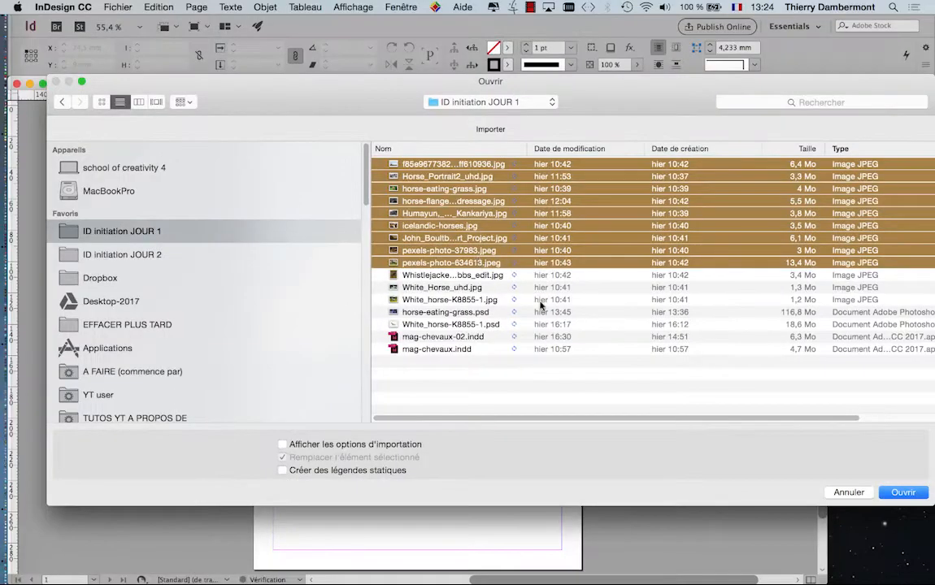
key(Return)
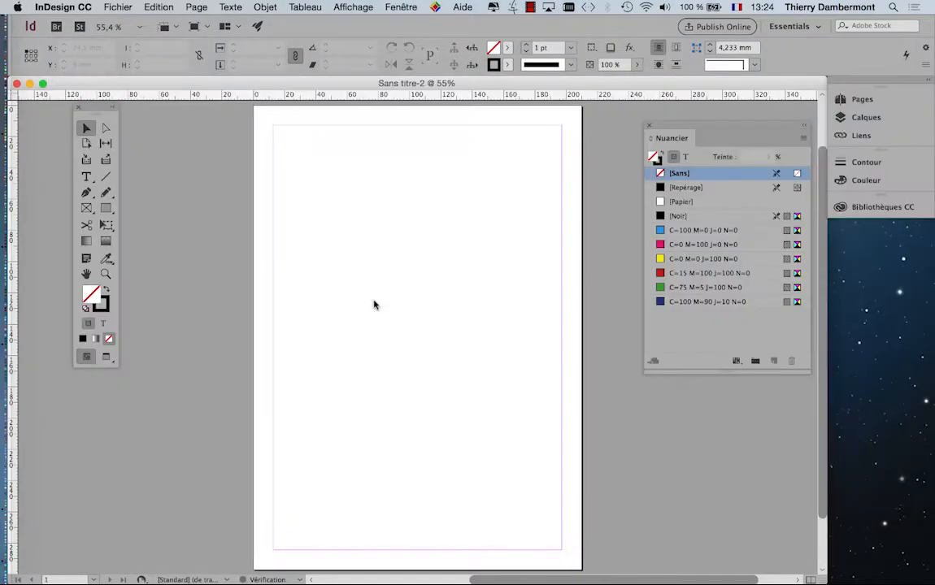
Step: Place the loaded images between the page margins as a grid of two columns and four rows, about 184.6 x 217 mm
drag(281, 168, 561, 500)
key(Up)
key(Left)
key(Up)
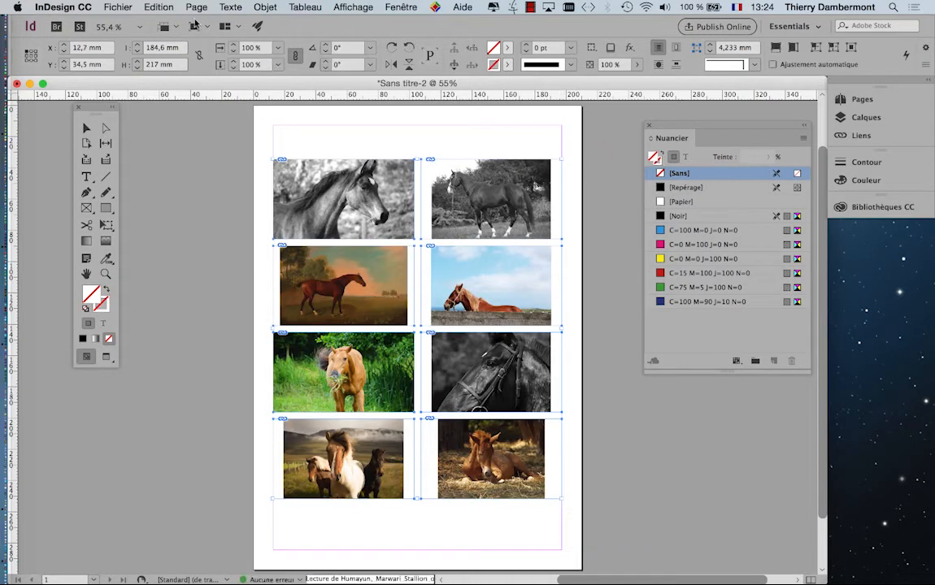
Step: Fit all the placed images with Remplir le bloc proportionnellement and deselect them
click(265, 8)
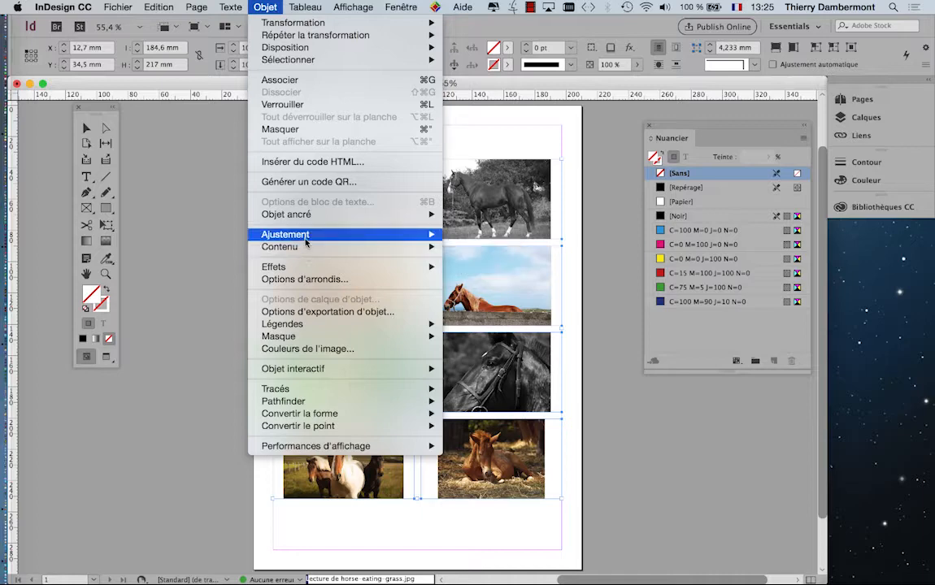
mouse_move(306, 240)
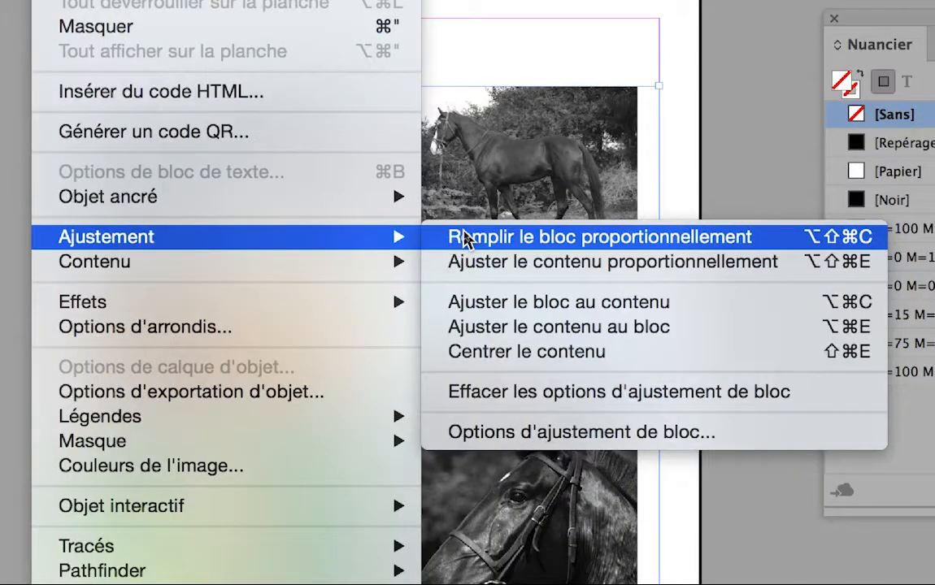
click(466, 236)
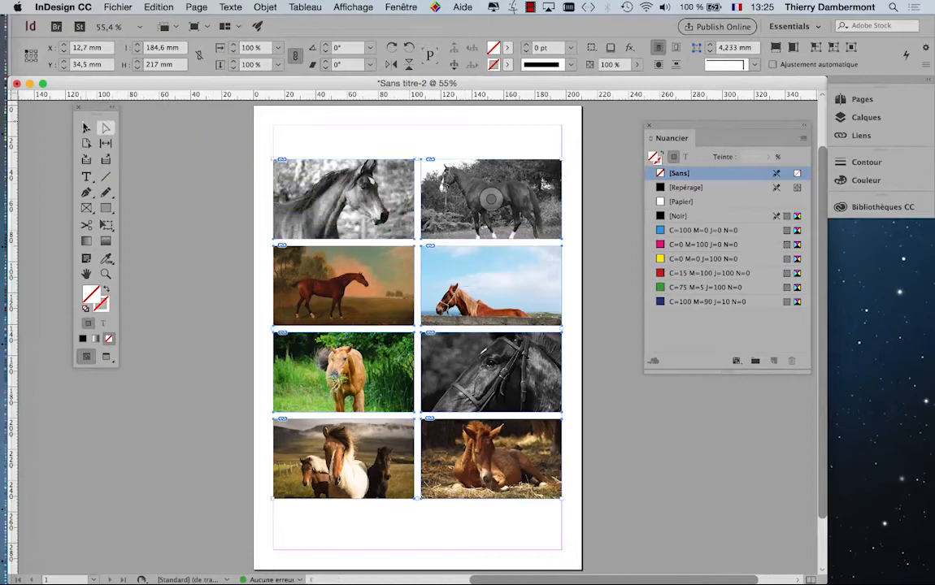
click(85, 126)
click(172, 196)
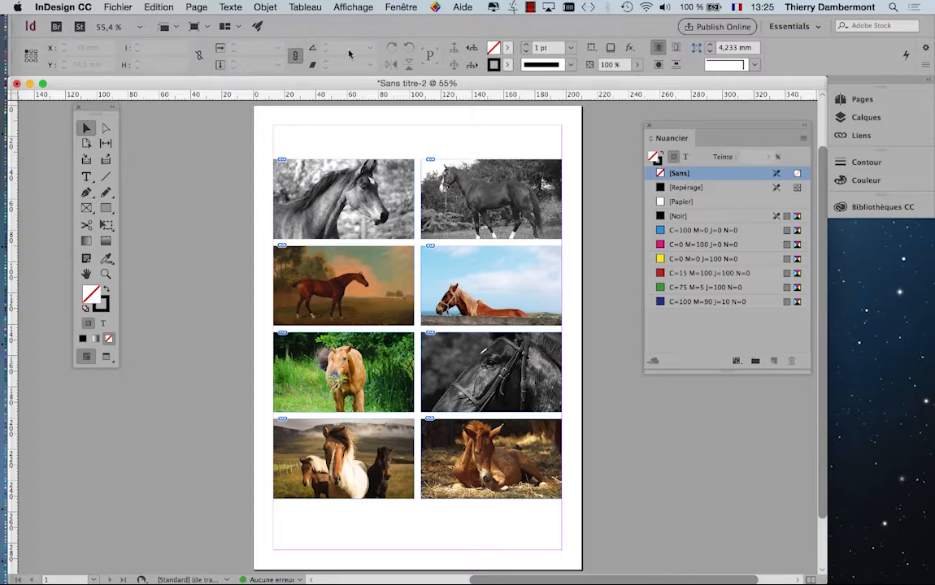
Step: Open the Alignement panel and arrange it beside the toolbox, clear of the page
click(402, 6)
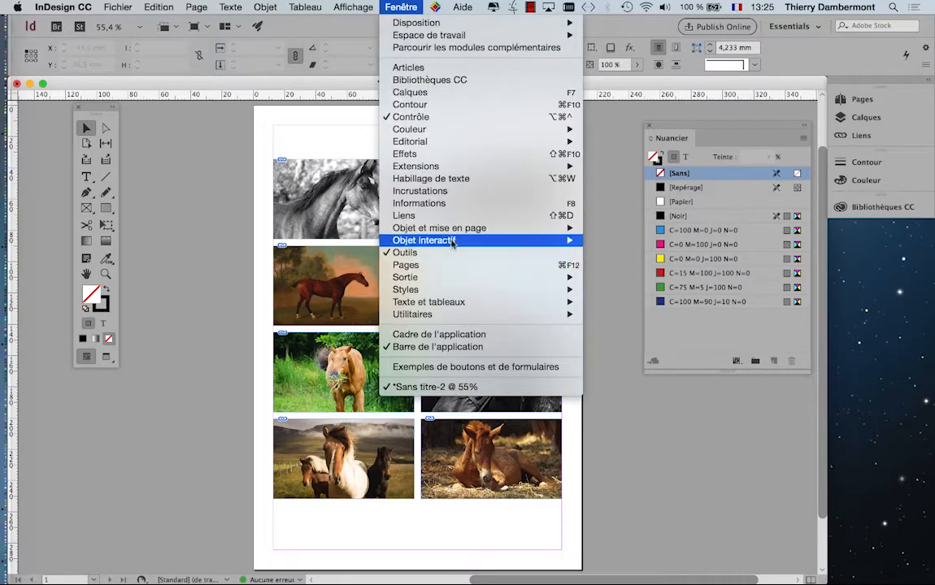
mouse_move(451, 233)
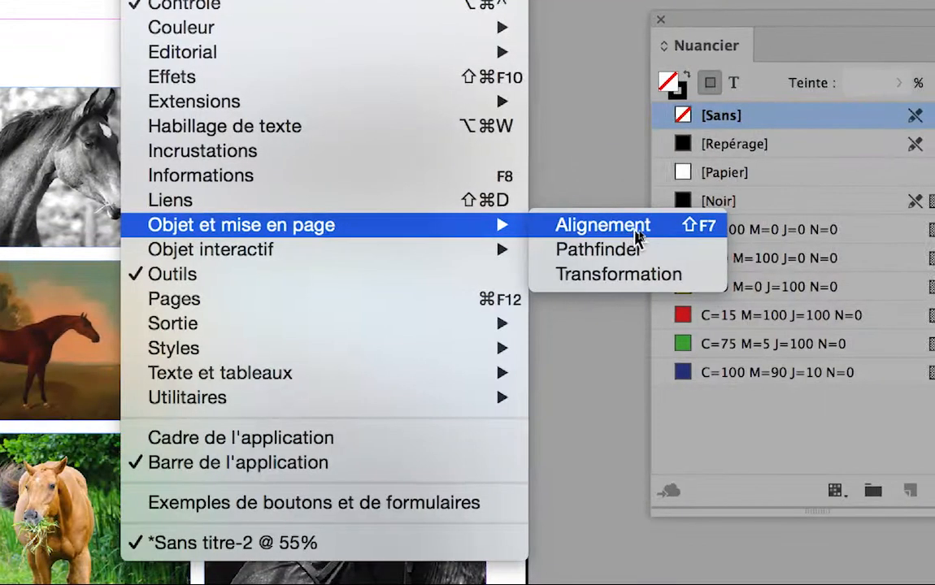
click(651, 235)
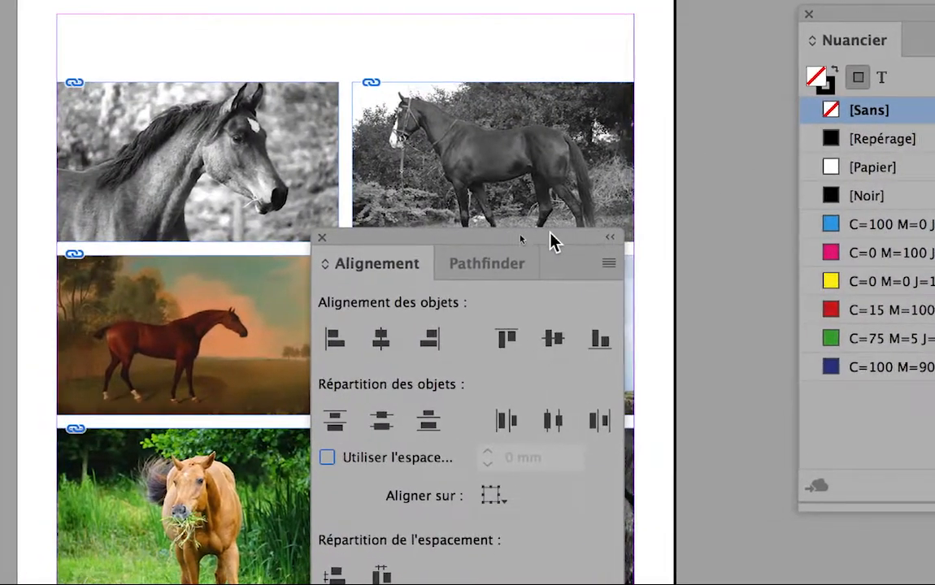
drag(515, 236, 382, 156)
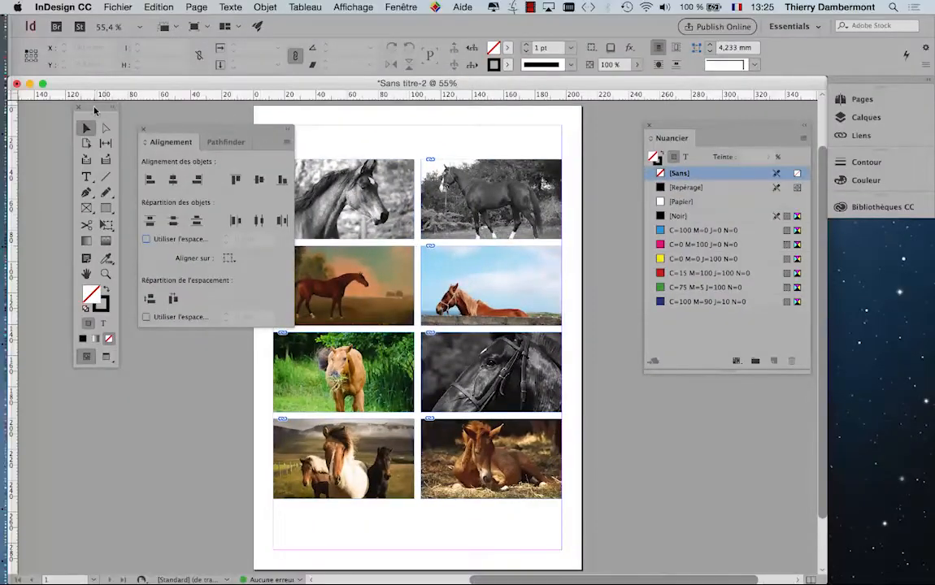
drag(94, 109, 60, 110)
drag(203, 135, 158, 131)
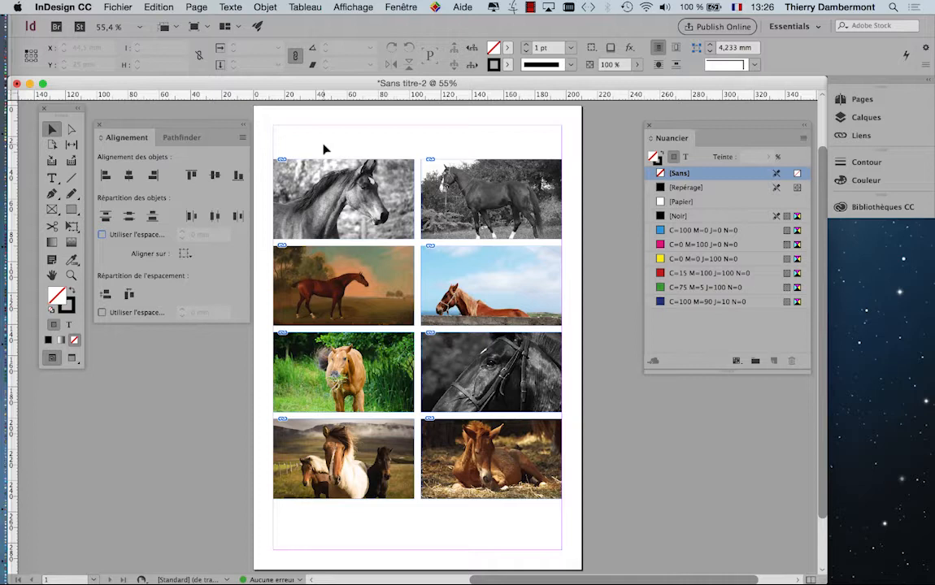
Step: Select the four images of the page's left column and group them with Associer
drag(323, 149, 339, 526)
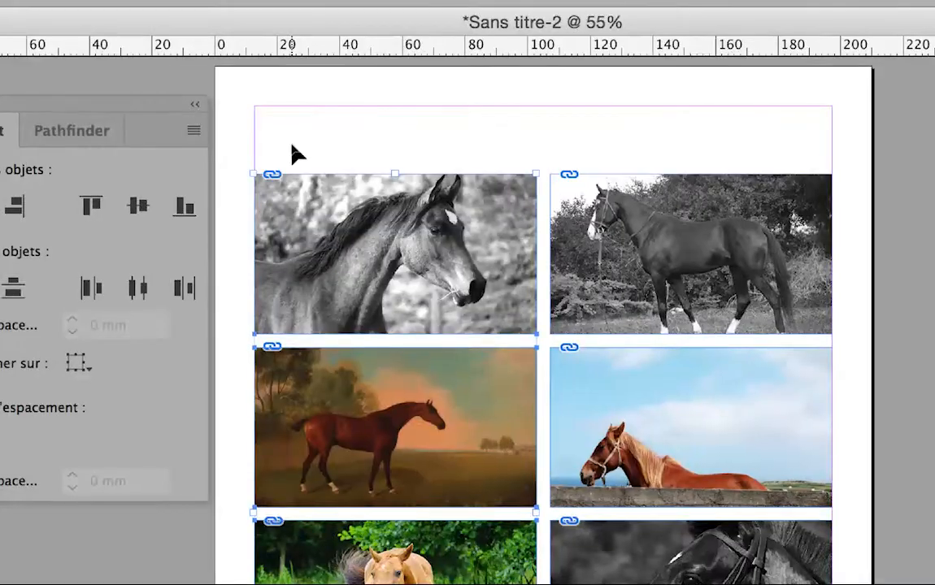
drag(294, 151, 357, 573)
drag(327, 405, 335, 427)
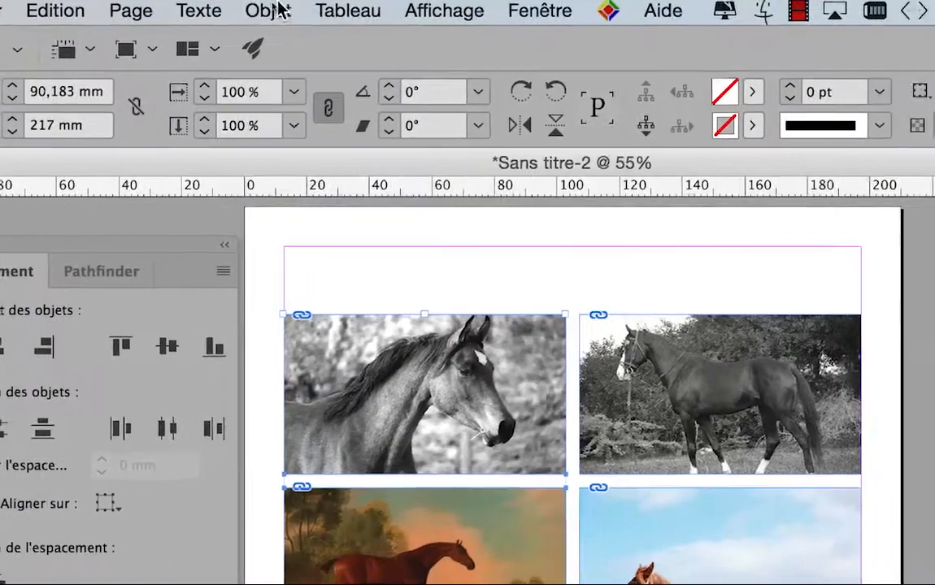
click(279, 10)
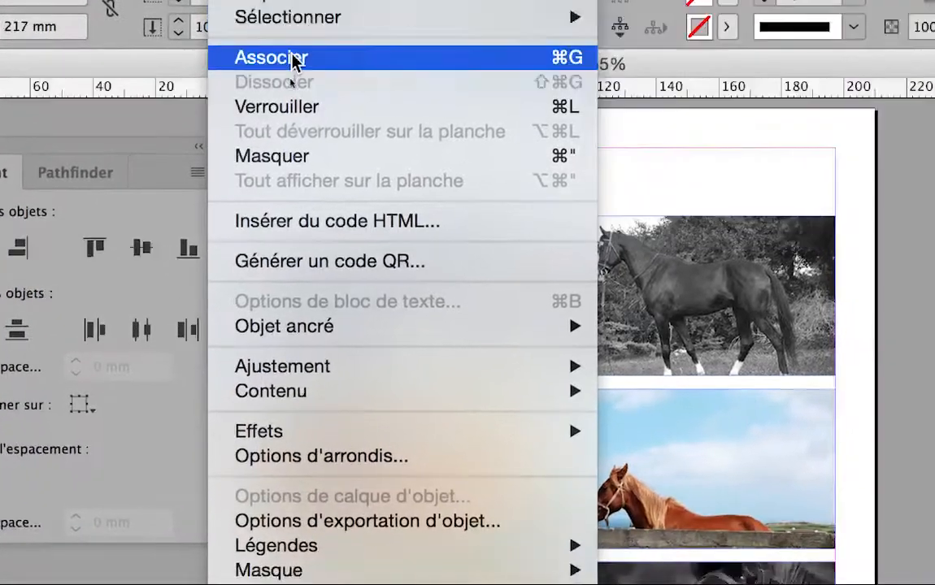
click(320, 161)
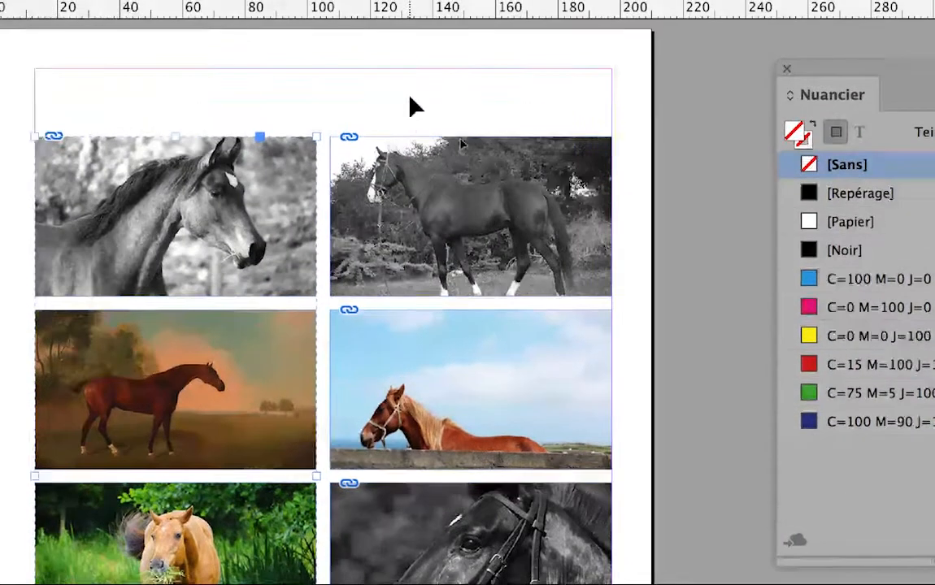
Step: Select the four images of the page's right column and group them with Associer
drag(410, 99, 427, 325)
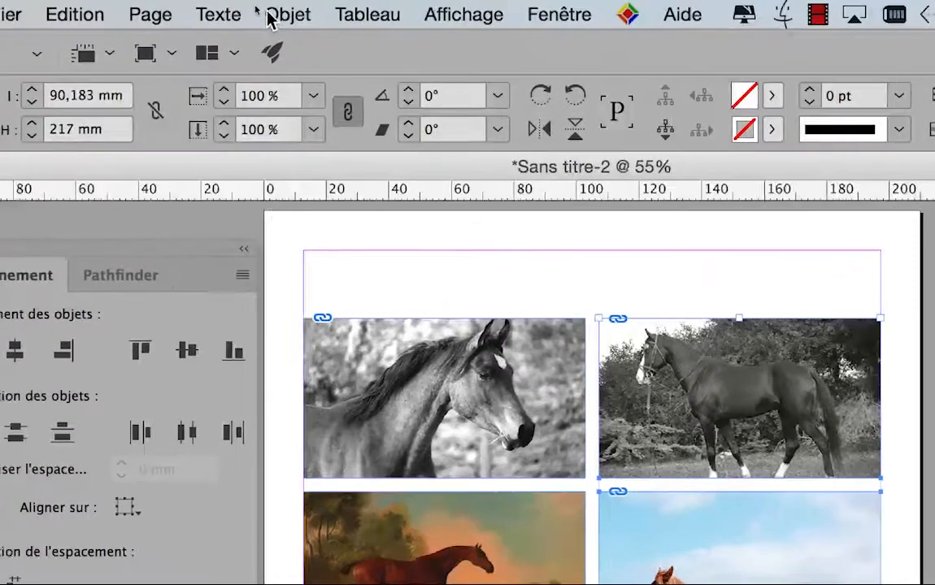
click(270, 15)
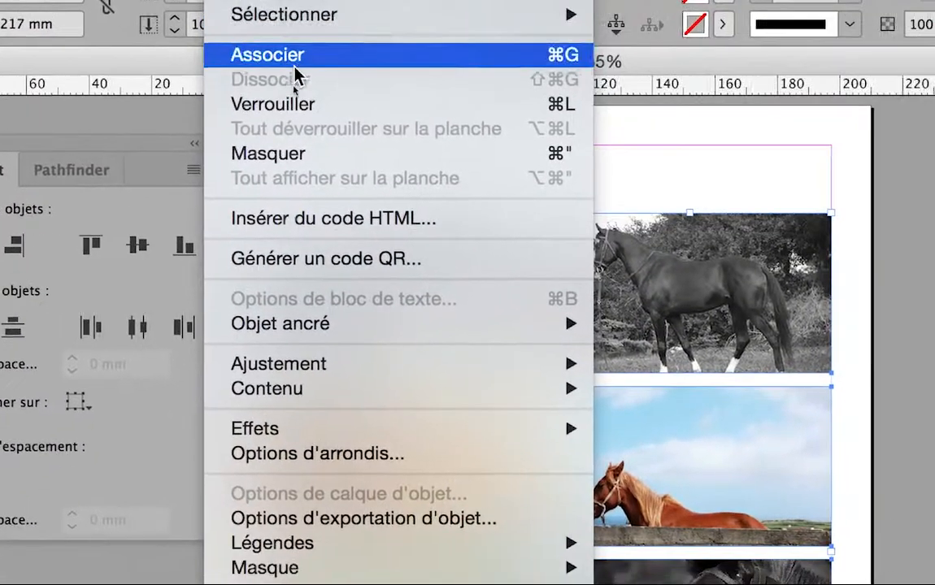
click(296, 65)
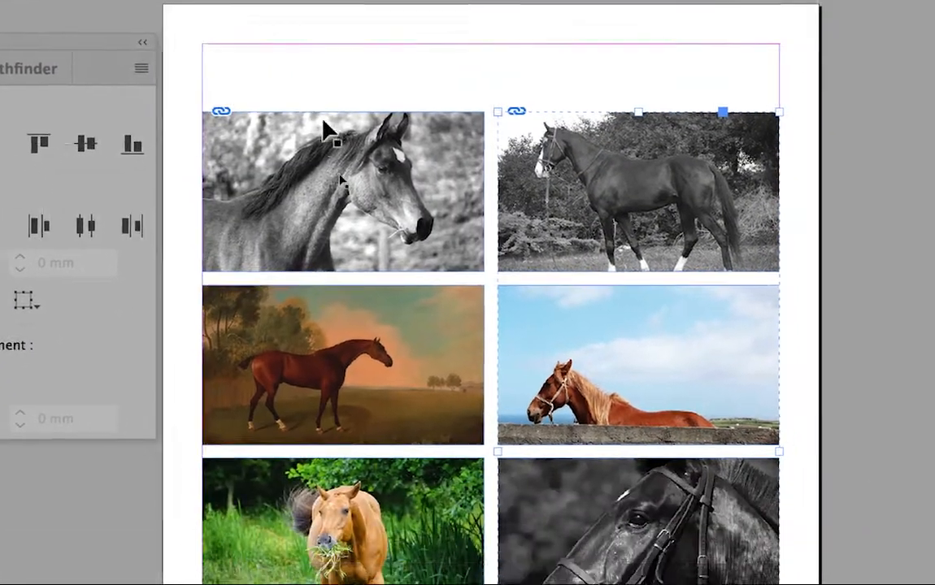
Step: Check the two column groups by selecting each one, and select both groups together
click(382, 255)
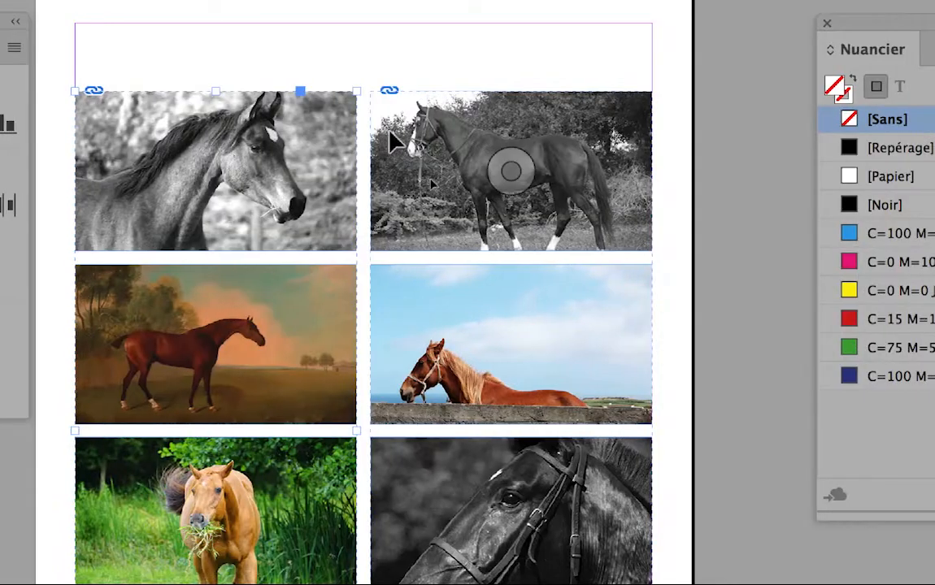
click(390, 132)
click(316, 125)
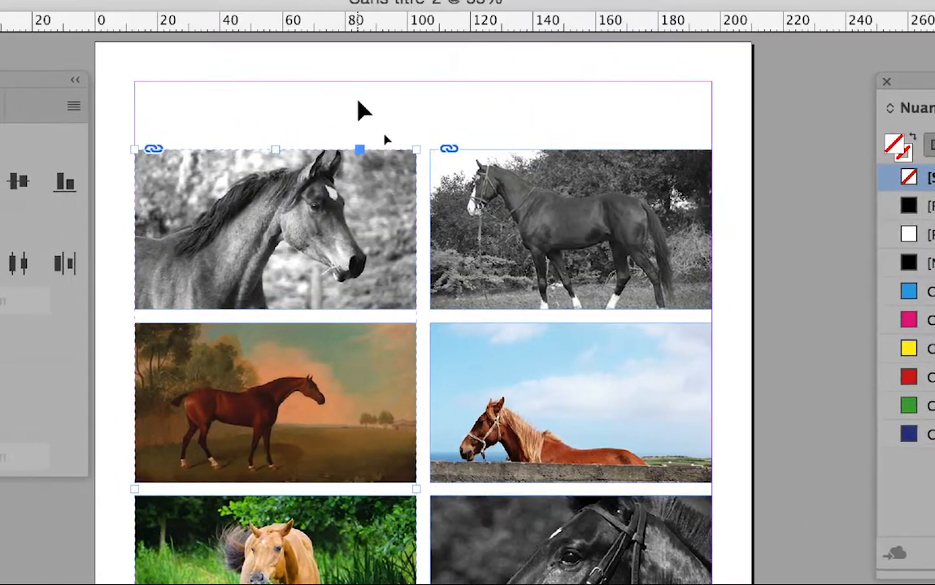
drag(298, 40, 346, 71)
drag(380, 117, 433, 154)
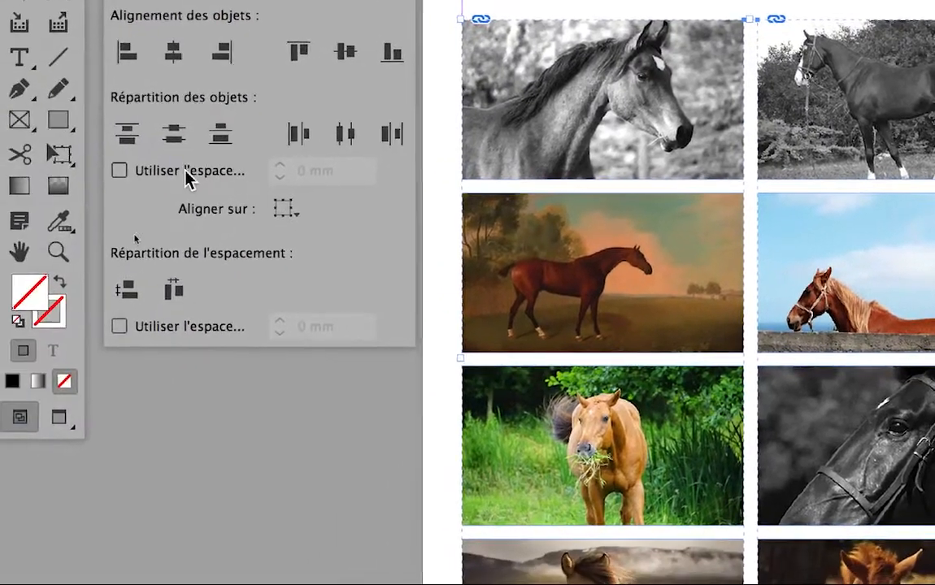
click(175, 173)
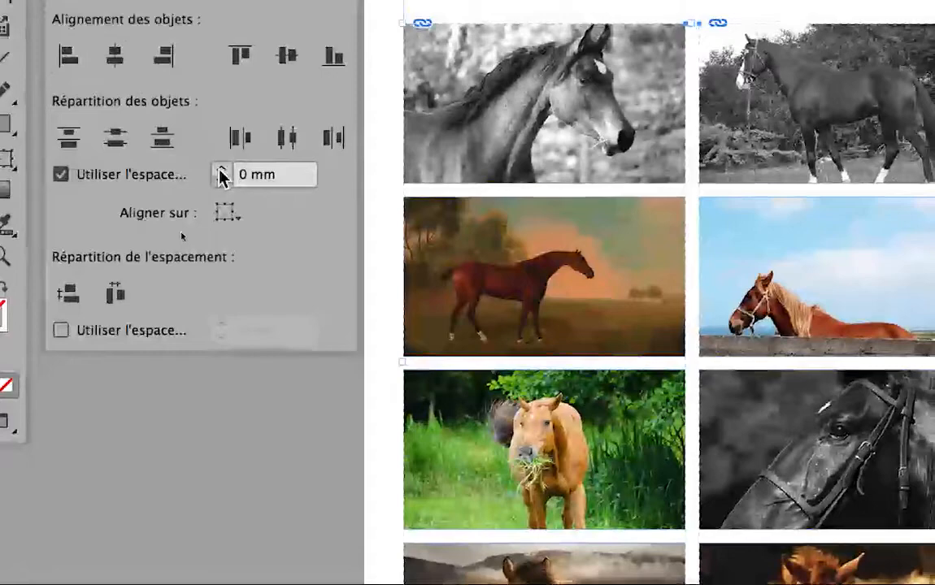
click(288, 164)
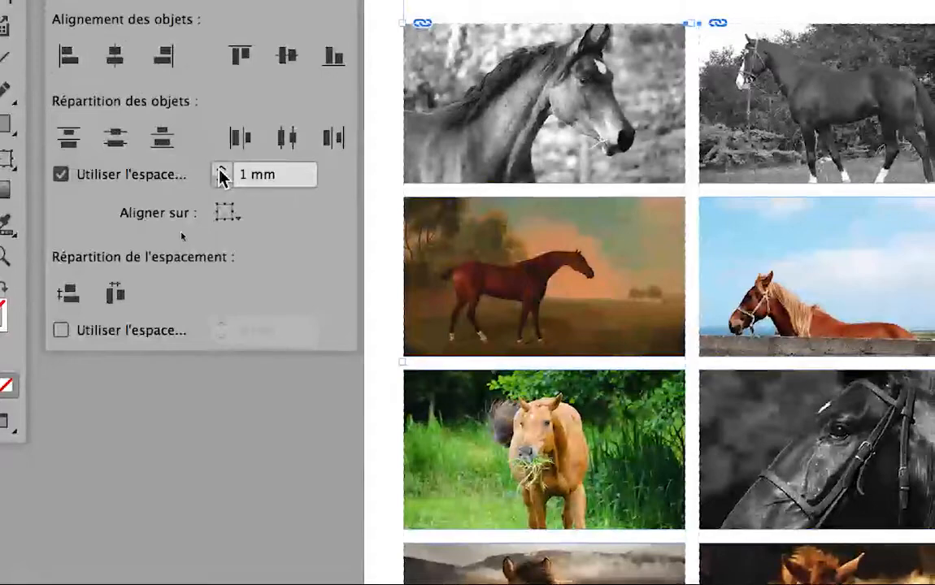
click(221, 173)
click(221, 173)
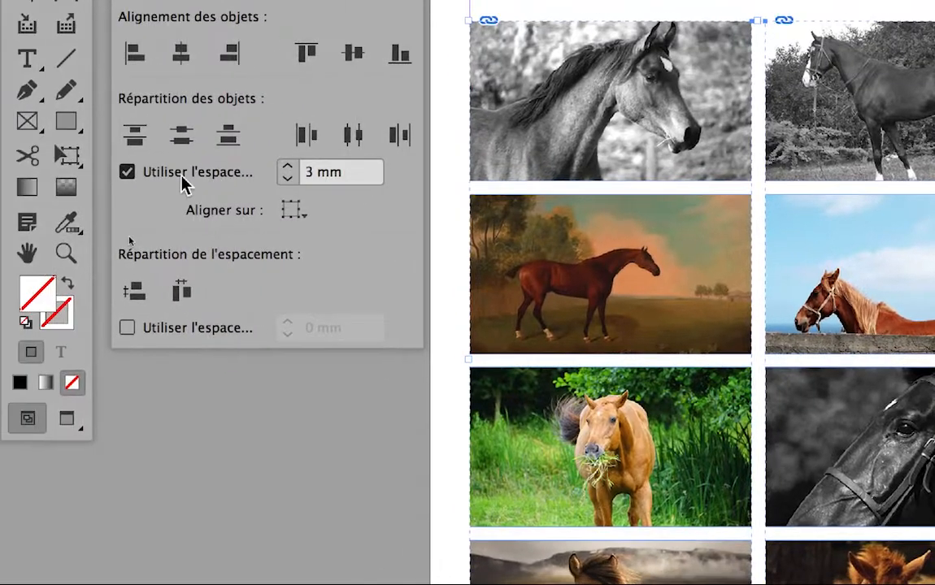
click(184, 92)
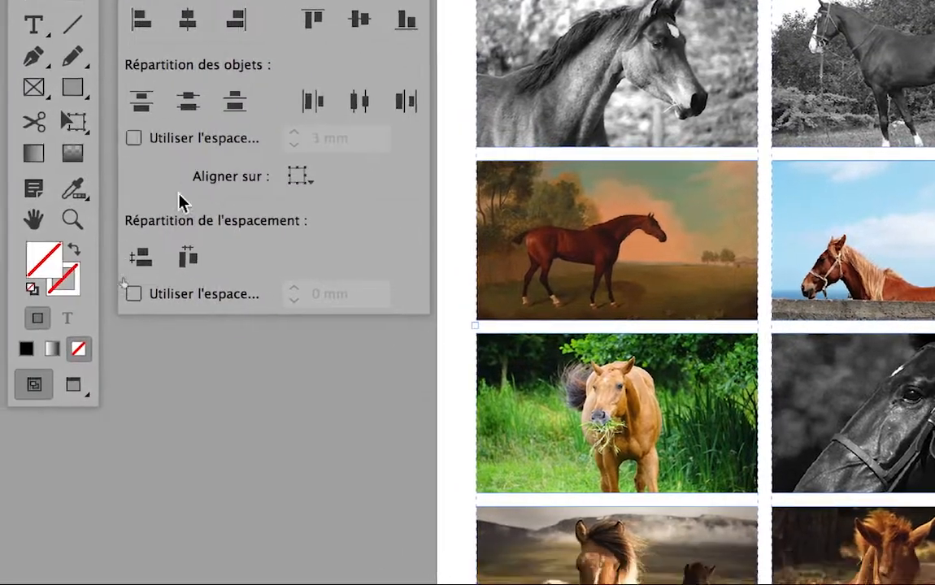
Step: Enable the spacing value under Répartition de l'espacement, set it to 2 mm, and distribute the two column groups horizontally
click(203, 296)
click(294, 288)
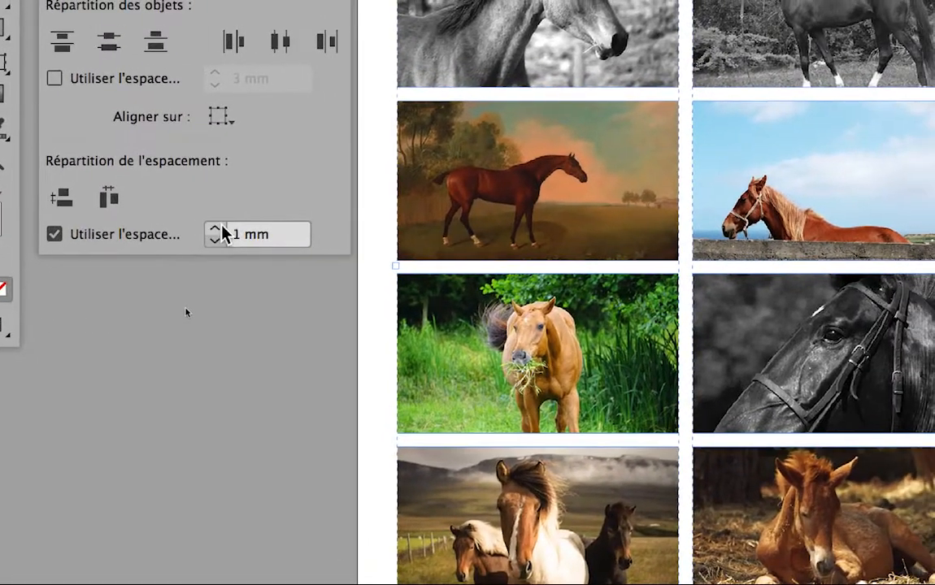
click(216, 229)
click(108, 198)
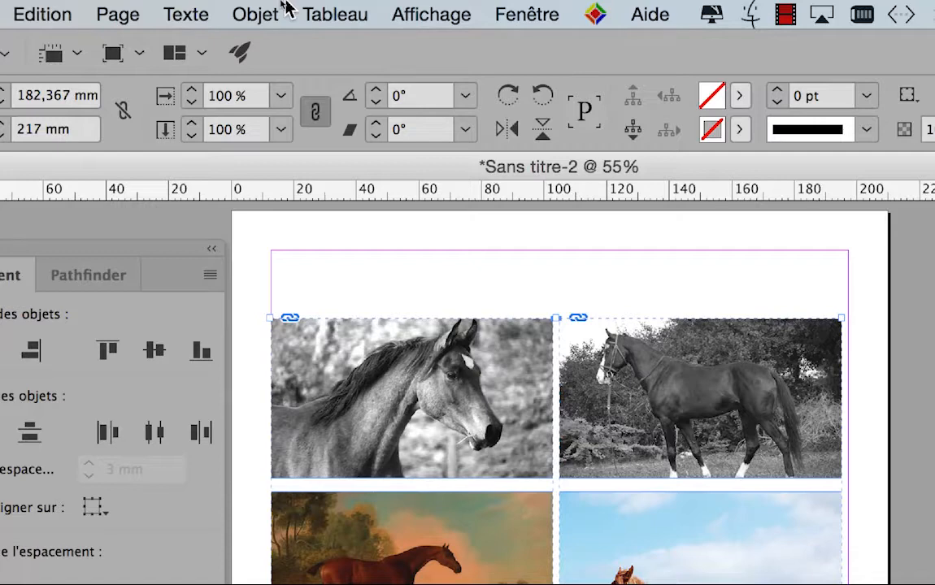
click(286, 10)
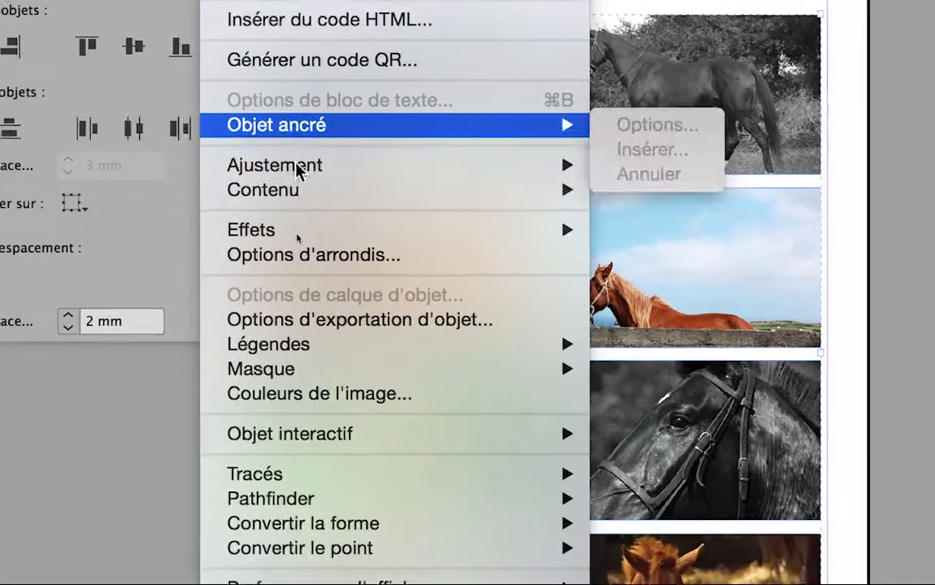
mouse_move(371, 7)
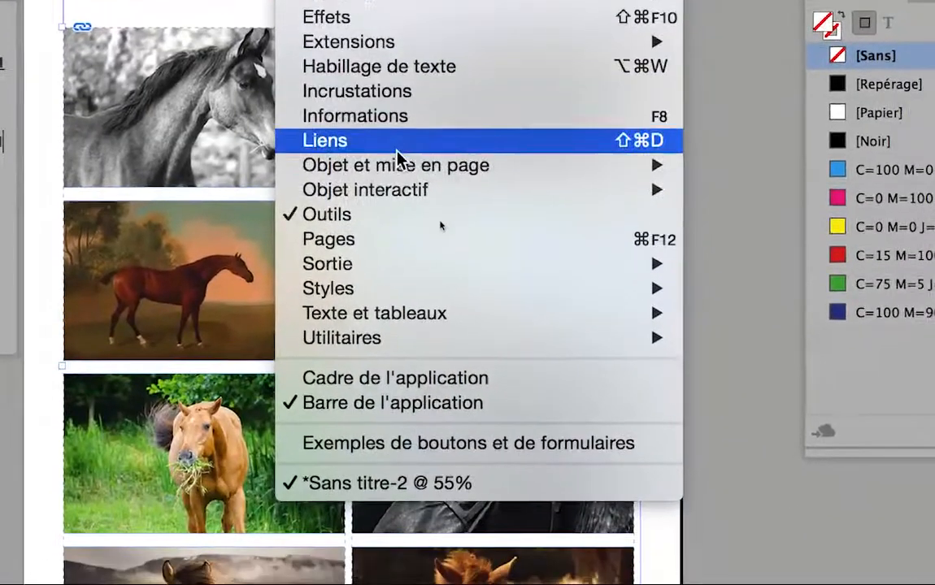
mouse_move(479, 457)
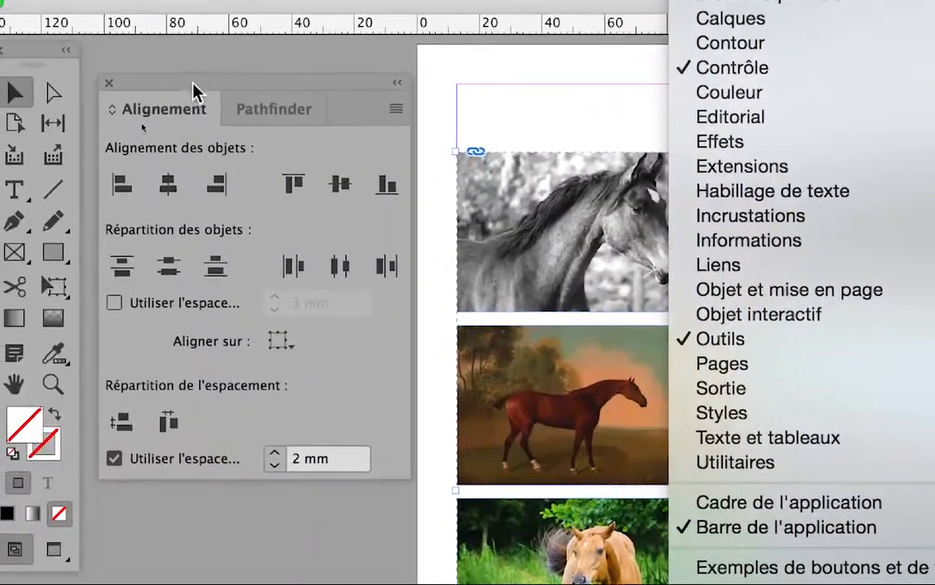
click(195, 91)
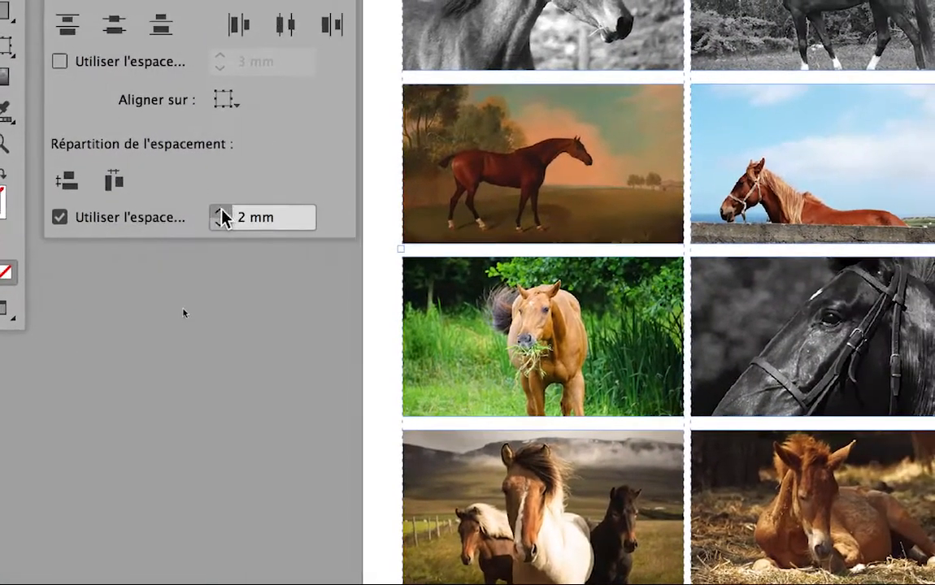
Step: Distribute the two column groups horizontally with 10 mm spacing, and redistribute them with 5 mm spacing
click(226, 207)
click(226, 207)
click(226, 207)
click(226, 207)
click(226, 207)
click(226, 207)
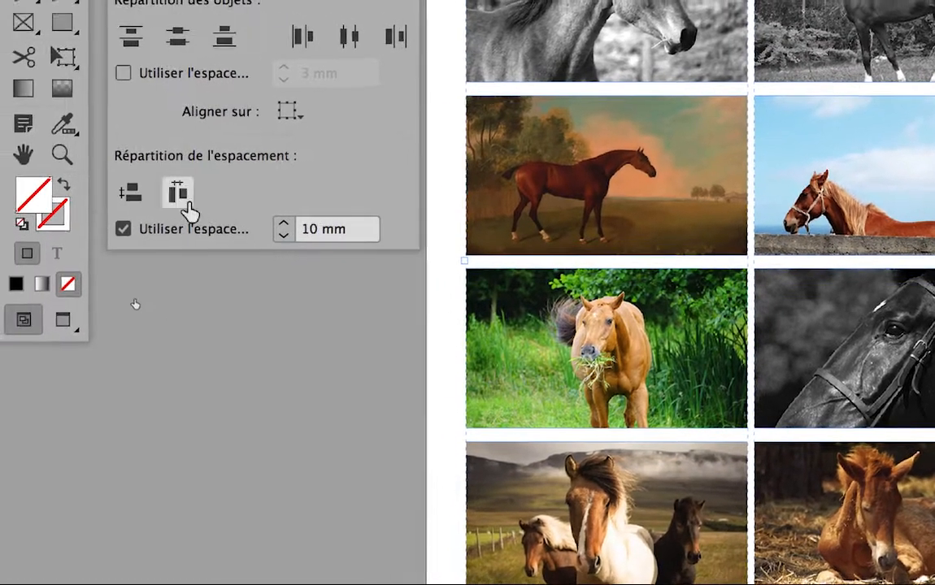
click(181, 195)
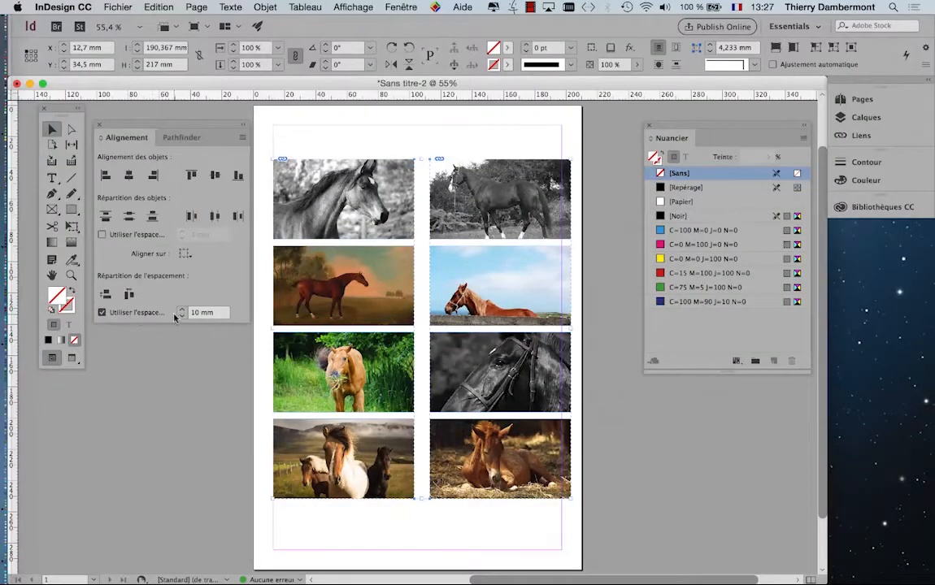
click(130, 295)
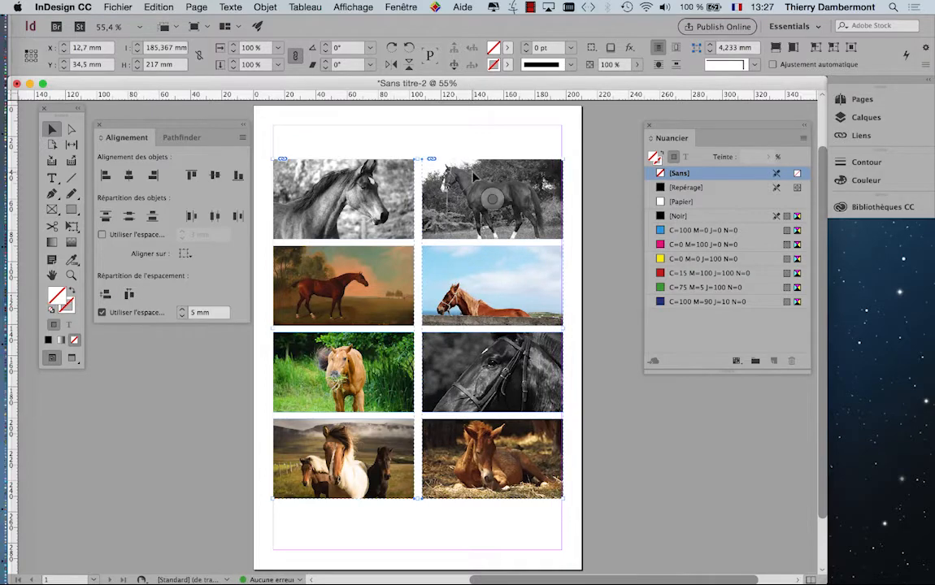
Step: Ungroup both column groups with Dissocier and deselect all the images
drag(365, 132, 438, 163)
click(264, 6)
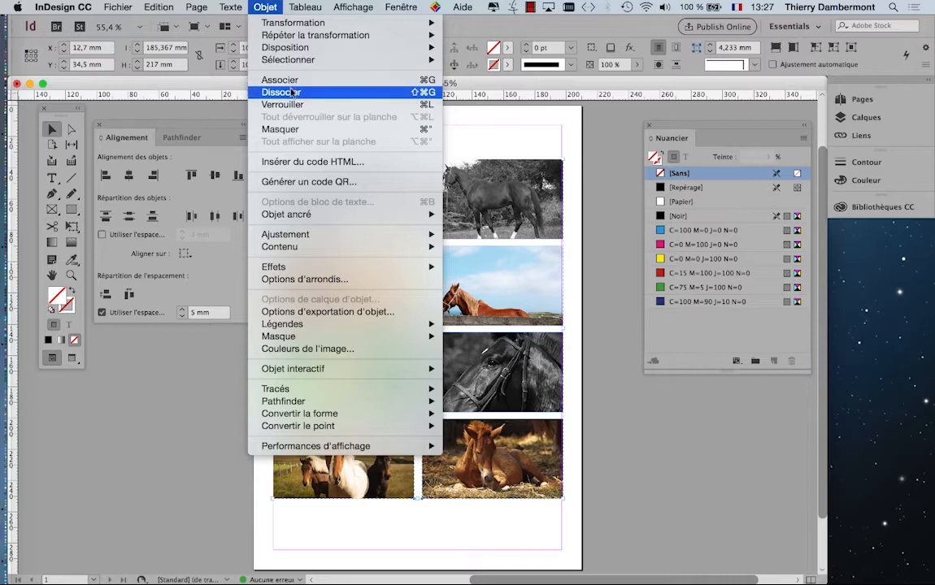
click(272, 91)
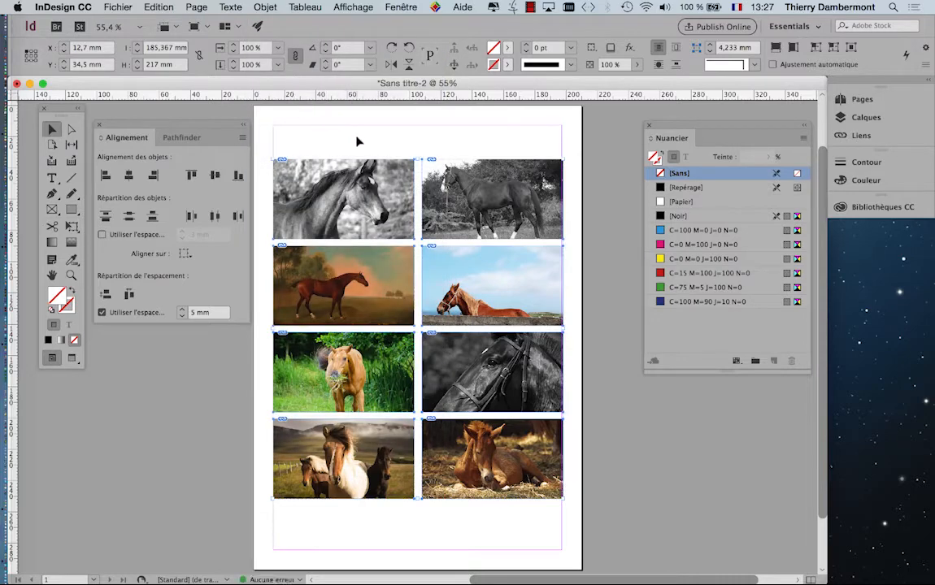
drag(336, 131, 464, 180)
click(346, 140)
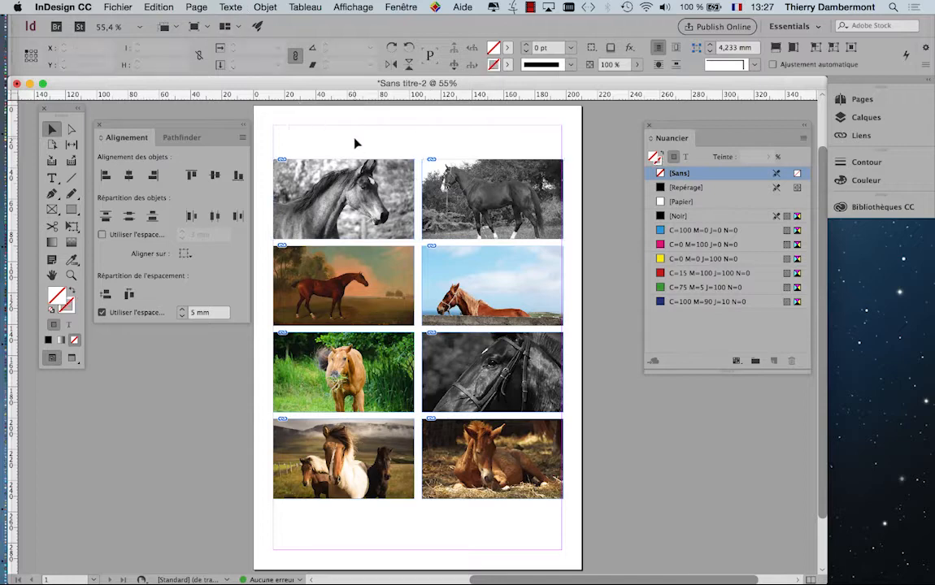
Step: Group the two images of each row into its own row group, and select all four row groups
click(533, 197)
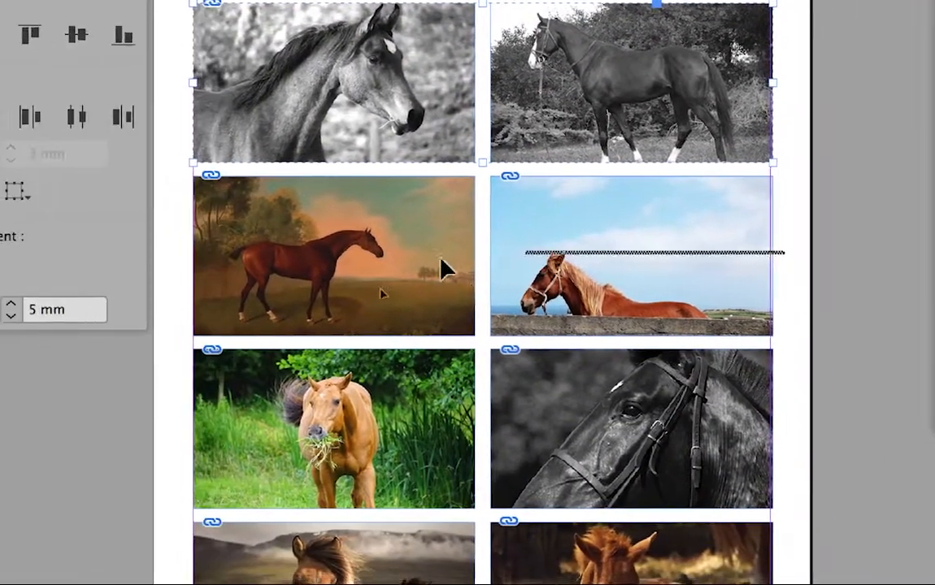
click(415, 385)
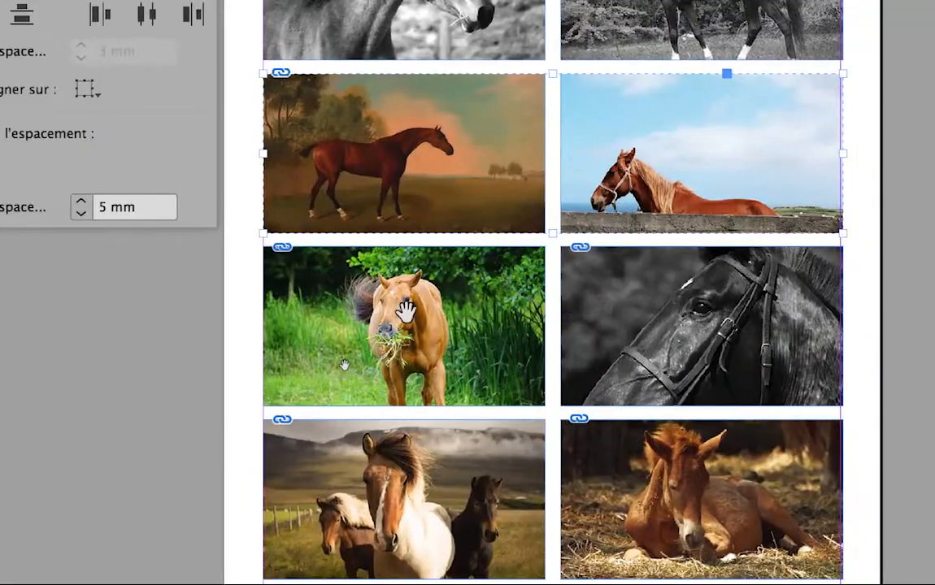
drag(854, 275, 405, 311)
key(super+g)
drag(854, 446, 501, 486)
key(super+g)
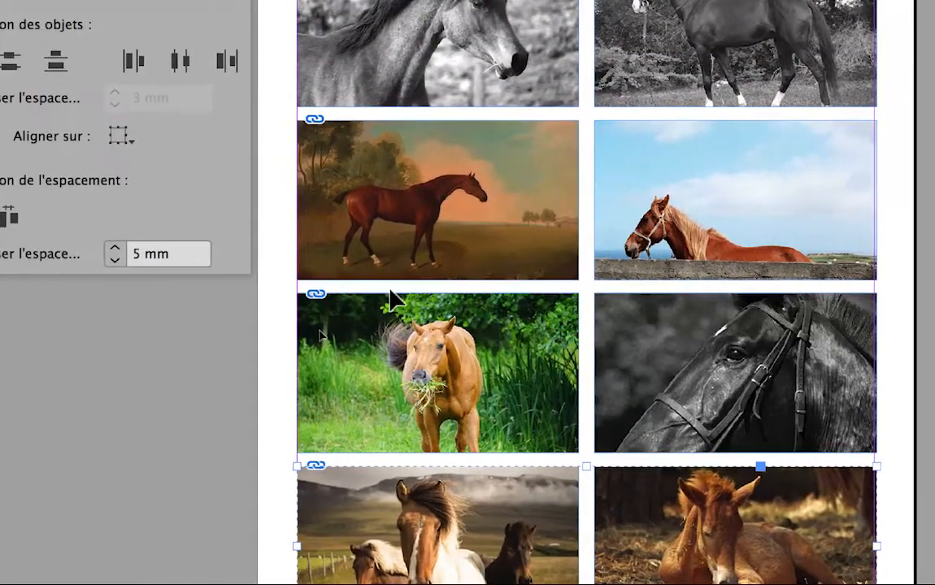
key(super+a)
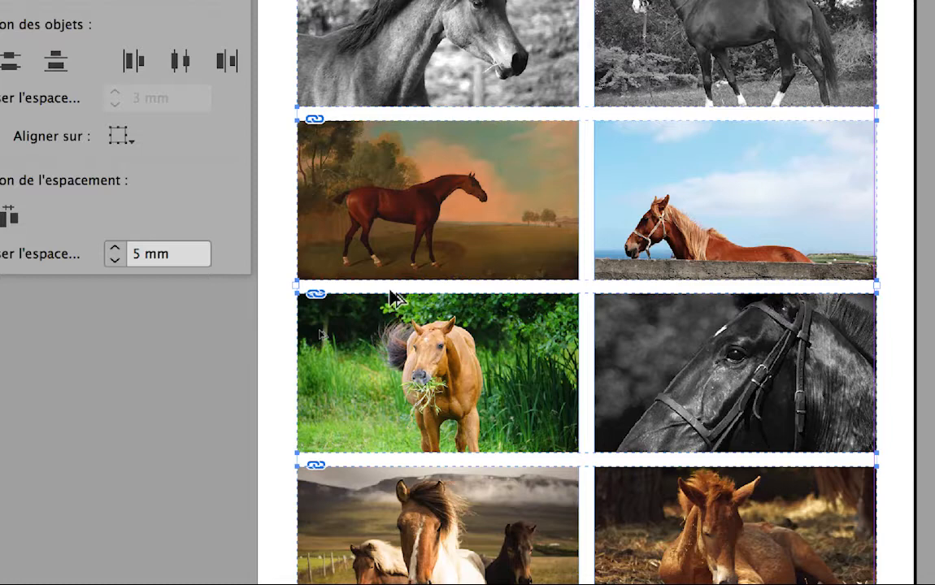
Step: Select all four row groups on the page and distribute them vertically with 5 mm spacing
key(super+0)
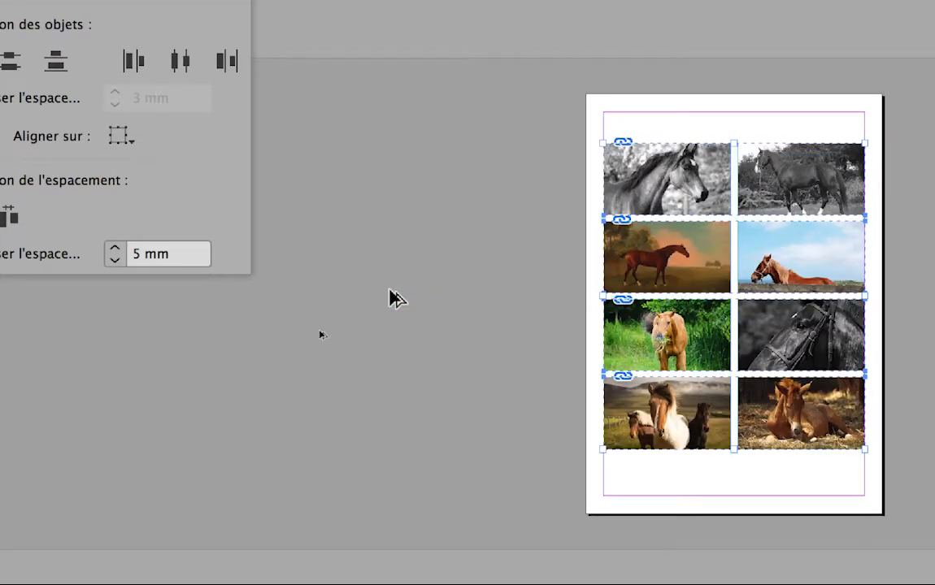
key(w)
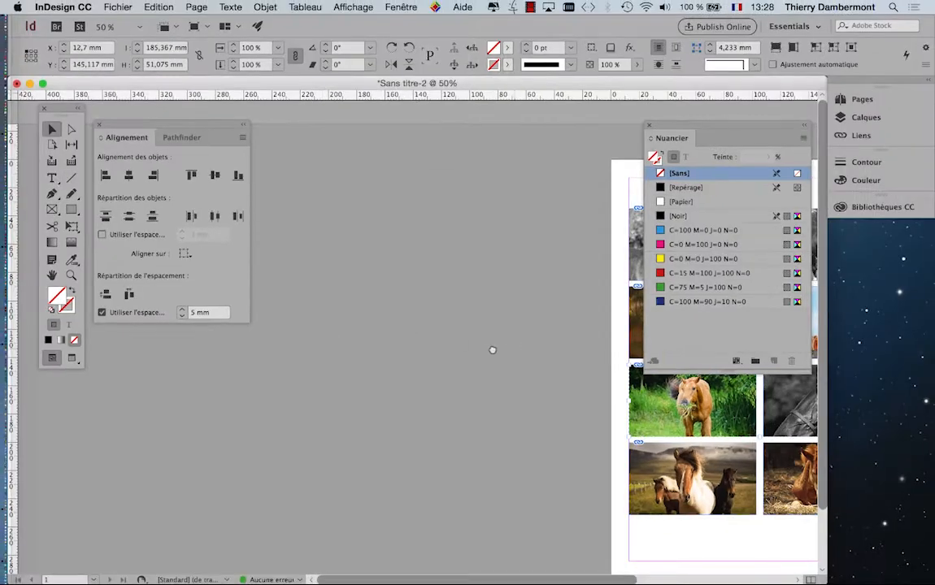
drag(492, 350, 198, 298)
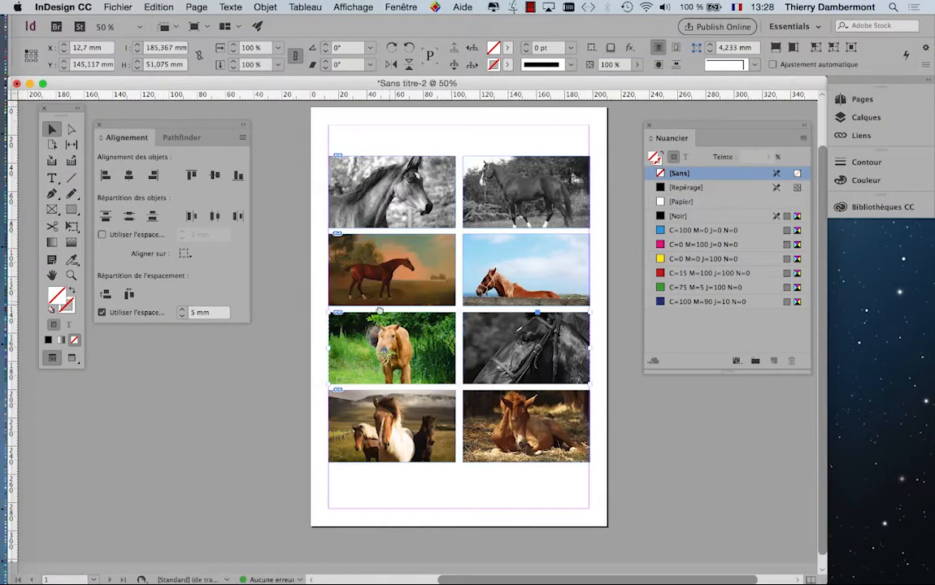
drag(345, 258, 318, 282)
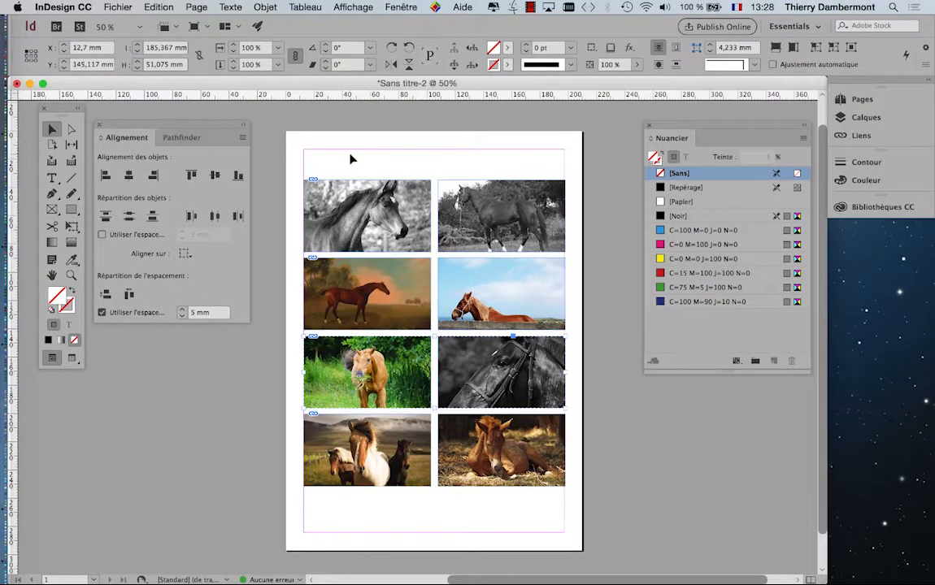
mouse_move(334, 147)
mouse_down()
mouse_move(358, 177)
mouse_move(458, 475)
mouse_up()
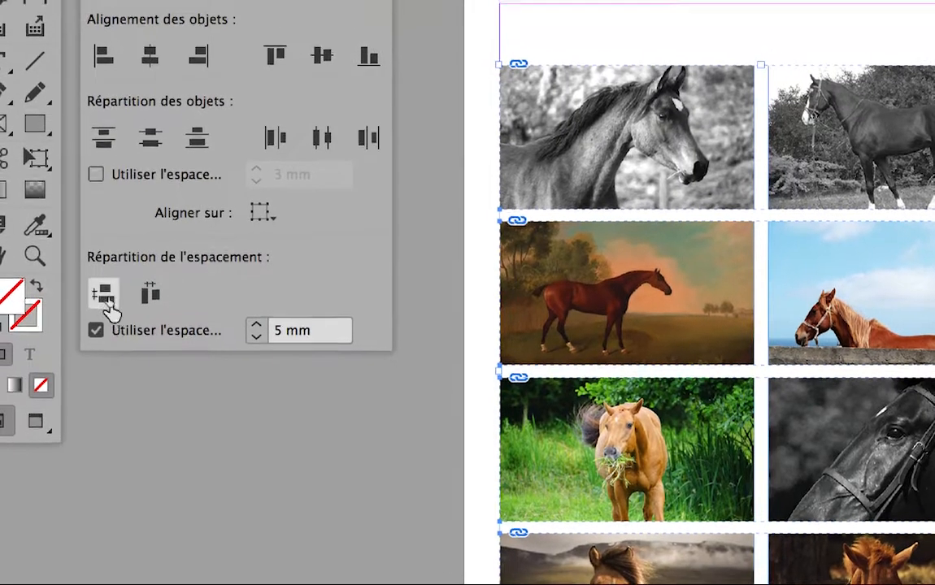
click(109, 303)
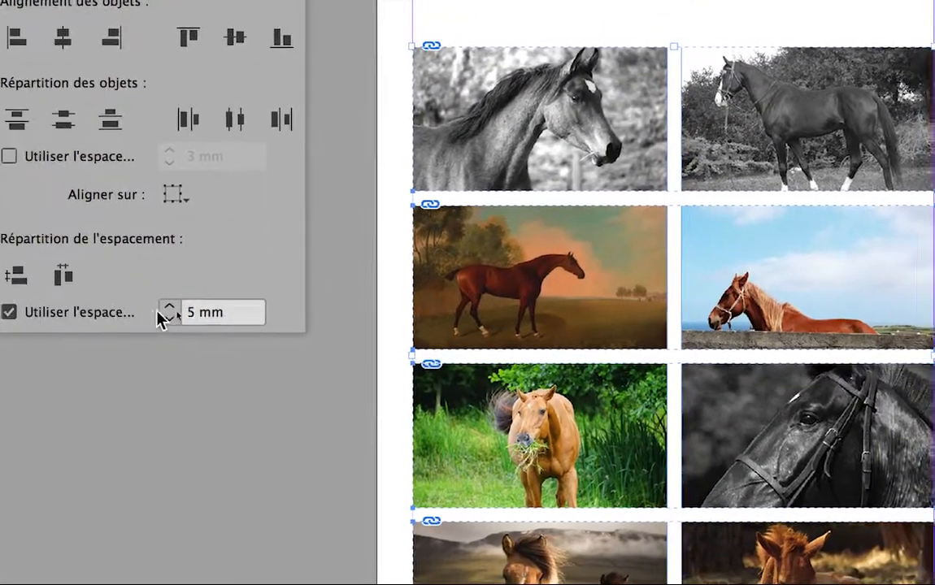
Step: Set the distribution spacing to 9 mm, redistribute the row groups vertically, and deselect them
click(165, 309)
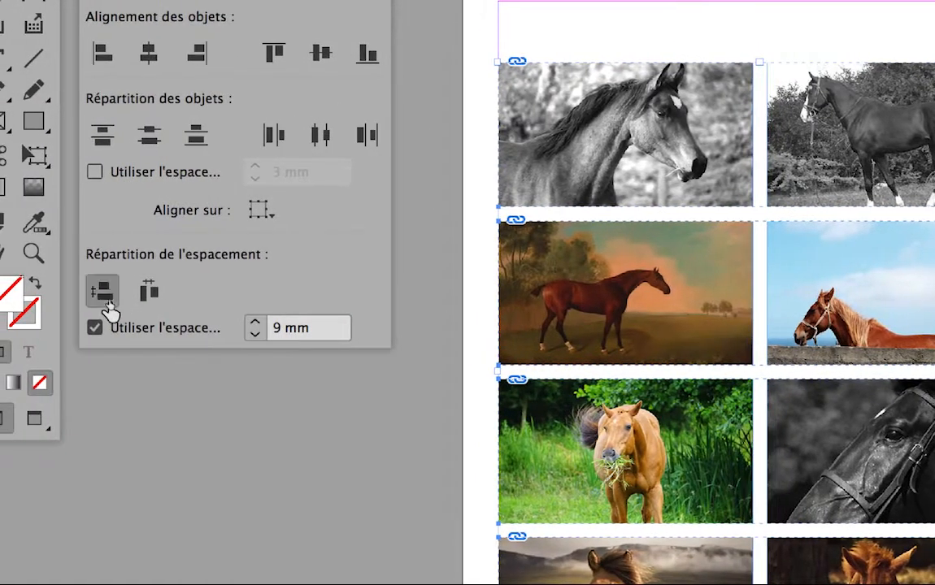
click(109, 309)
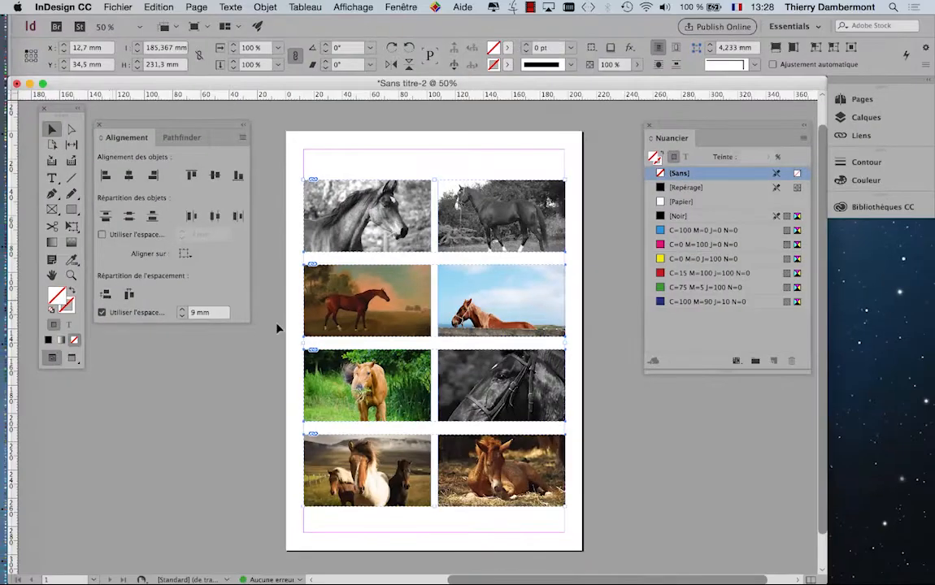
click(611, 366)
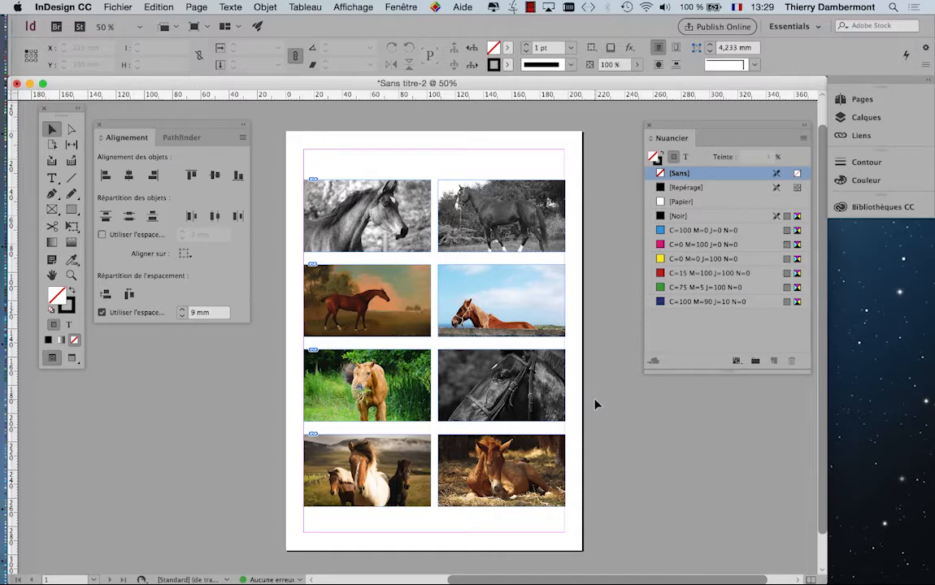
Step: Select everything on the page and ungroup the four row groups with Dissocier
click(402, 193)
click(307, 153)
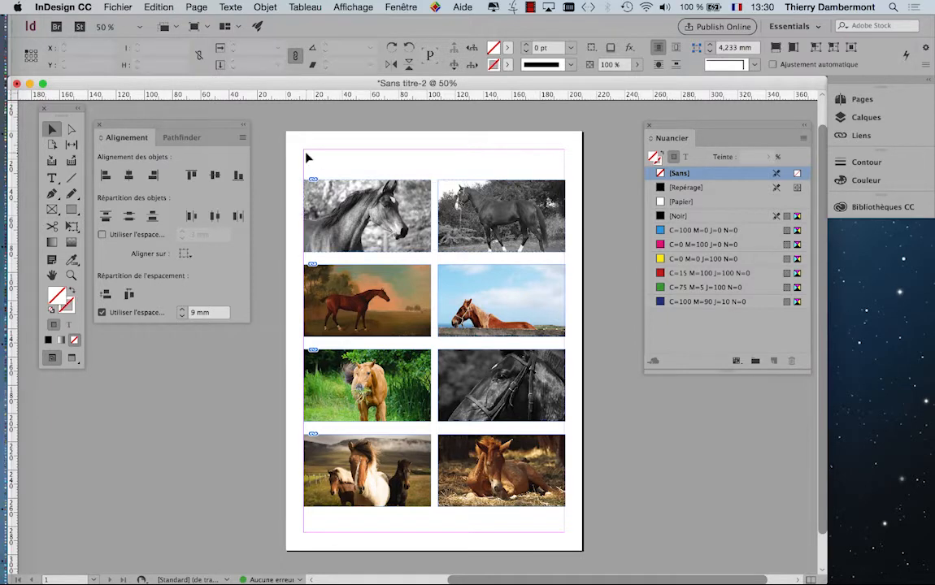
key(super+a)
click(265, 7)
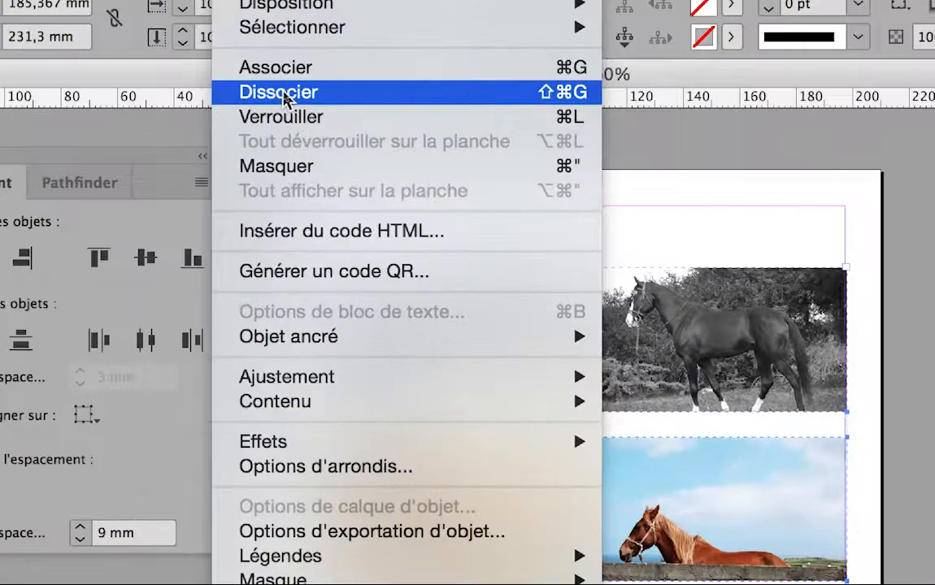
click(283, 92)
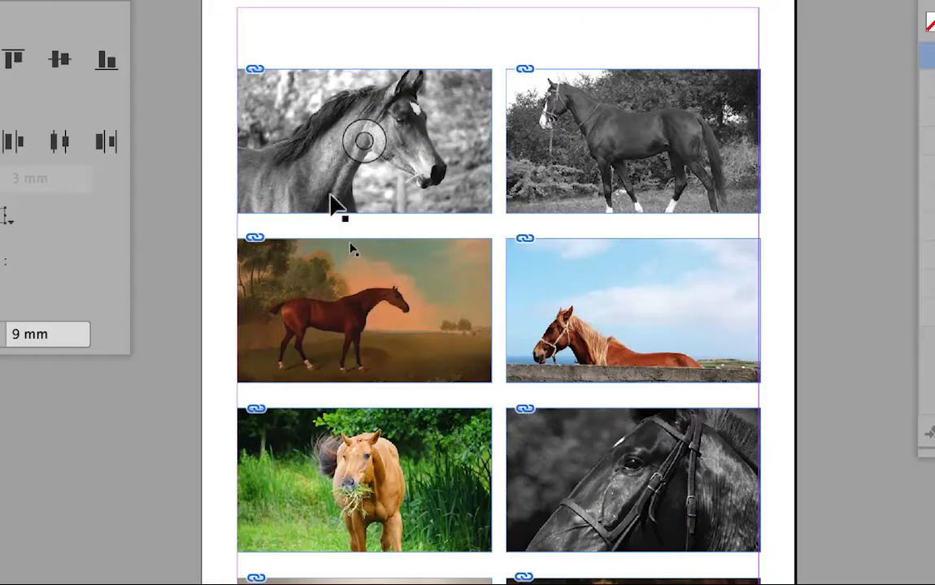
Step: Select several images one at a time to check that each is independent of its row
click(334, 184)
click(345, 282)
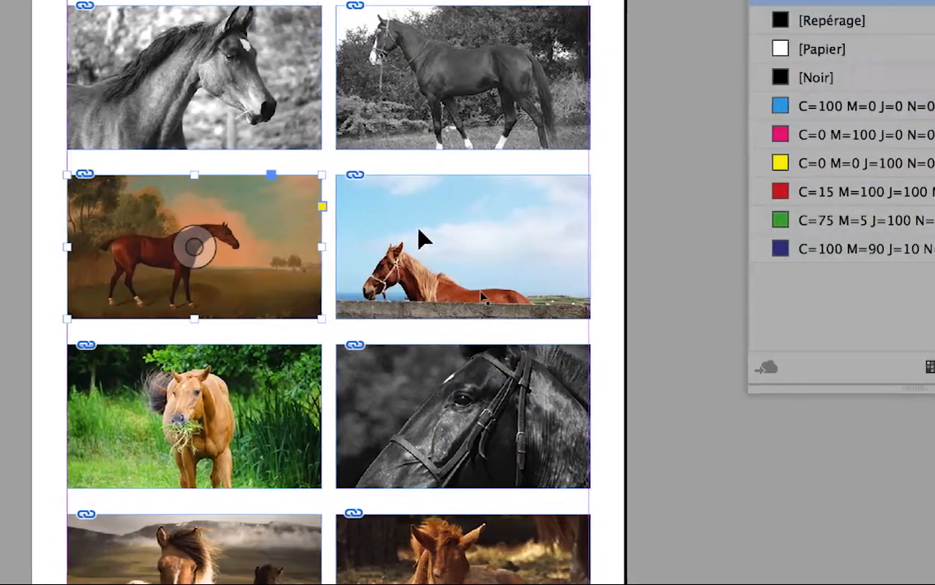
click(590, 280)
click(398, 301)
click(293, 342)
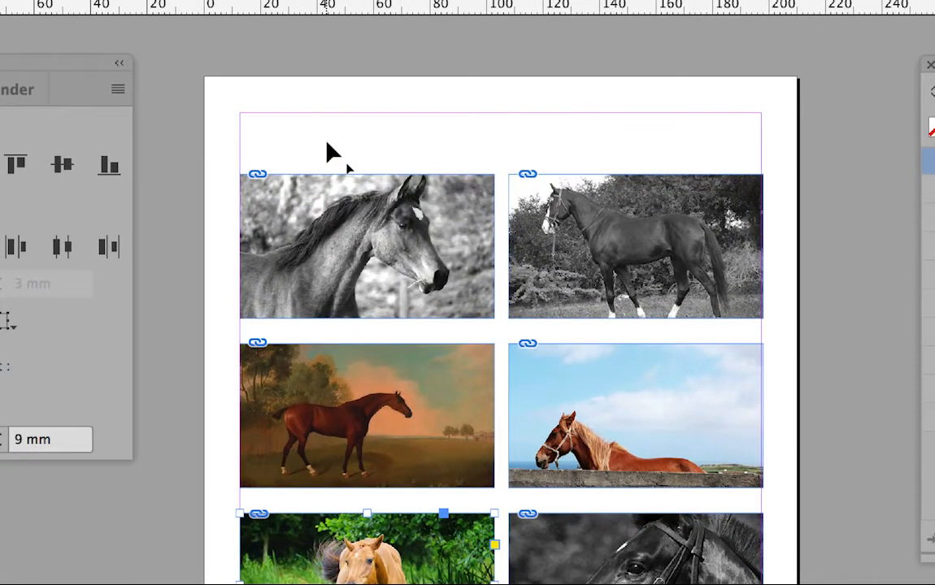
Step: Select the four images of the left column and group them with Associer
drag(324, 142, 366, 209)
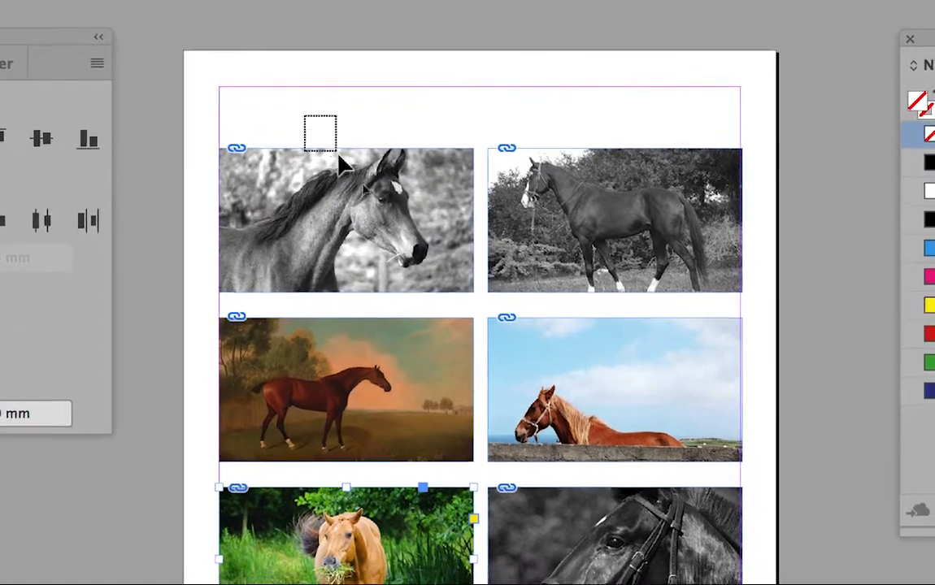
drag(342, 167, 372, 430)
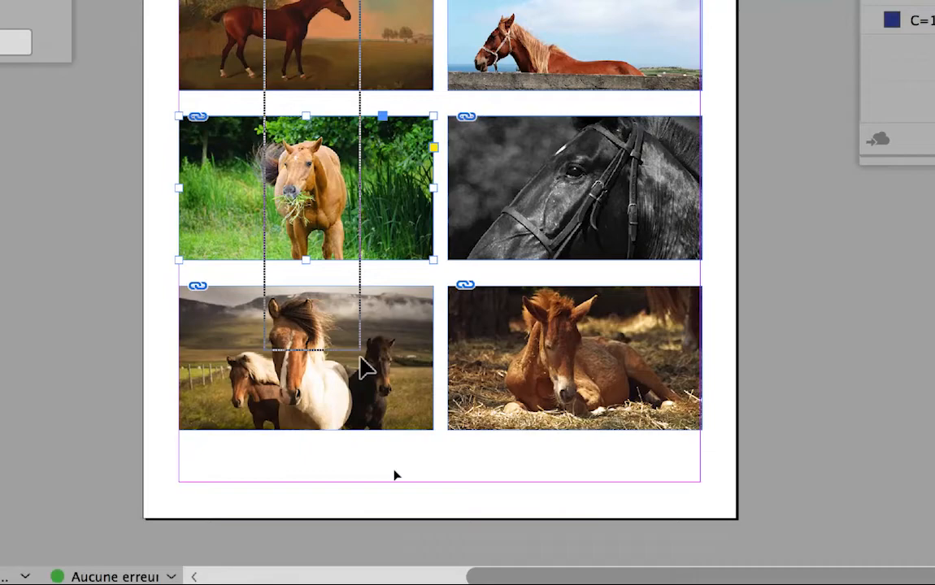
drag(360, 355, 361, 366)
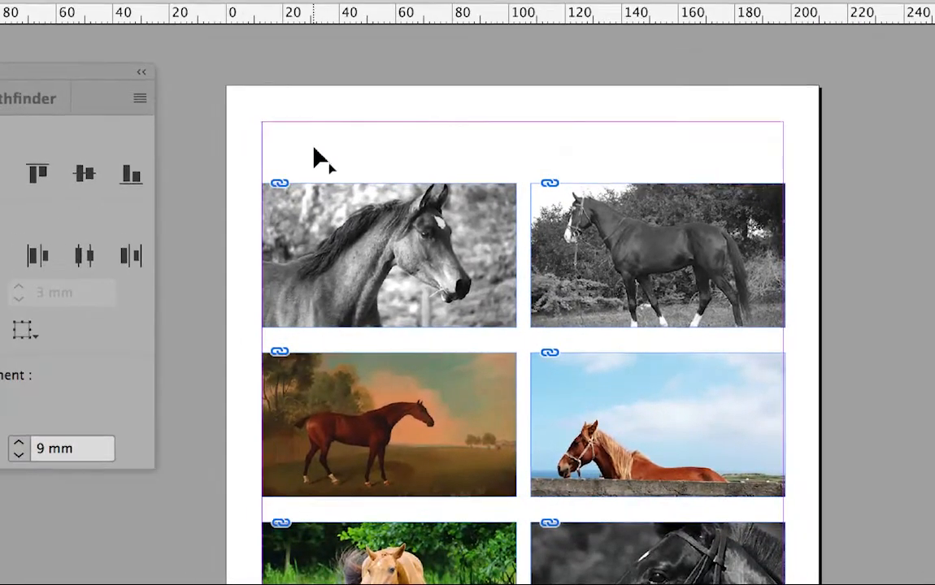
drag(286, 161, 379, 584)
drag(347, 393, 350, 394)
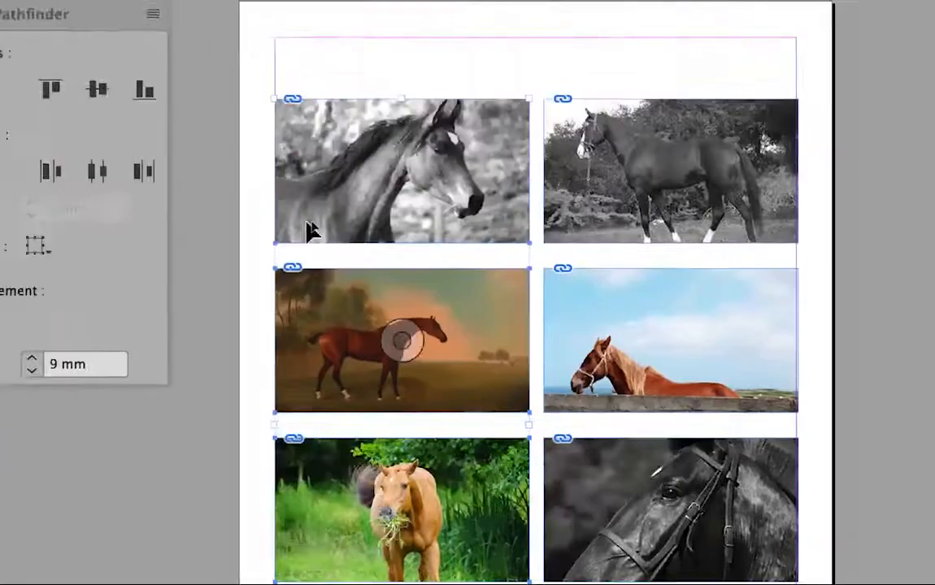
click(273, 27)
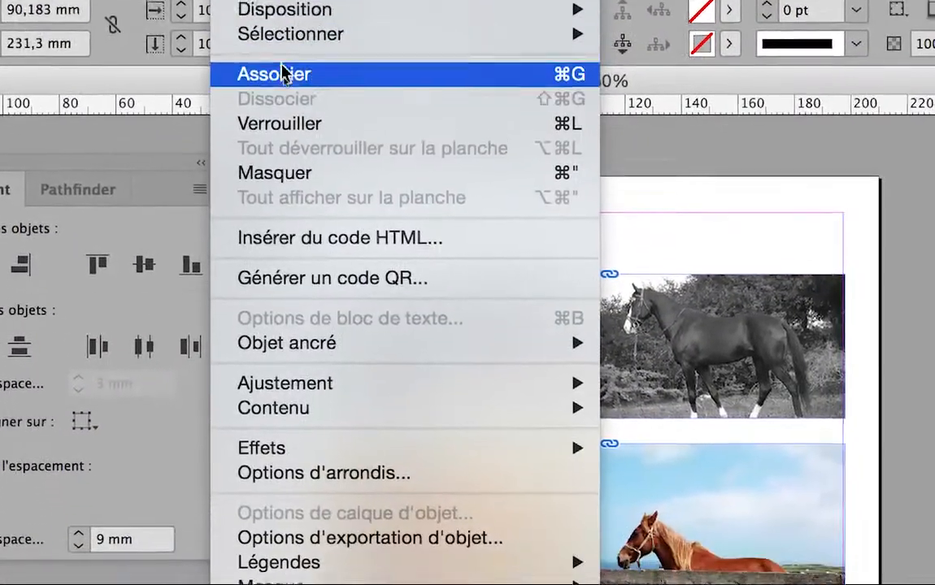
click(282, 73)
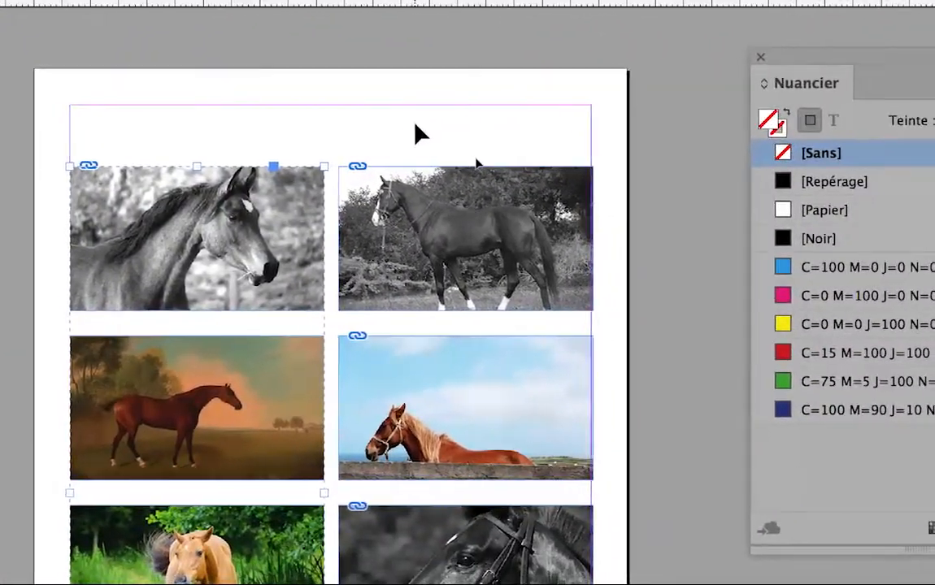
Step: Select the four images of the right column, group them with Associer, and deselect the group
drag(441, 127, 491, 524)
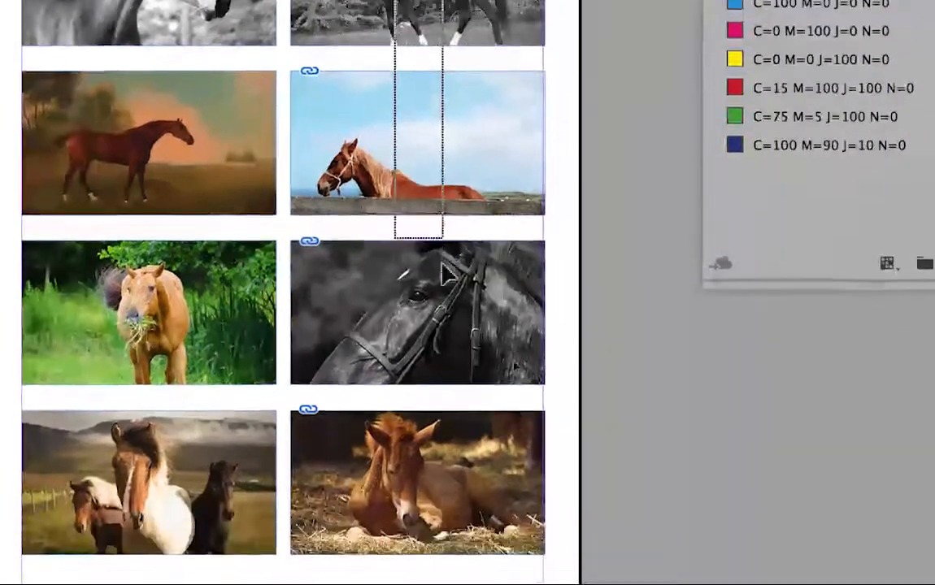
drag(442, 265, 440, 435)
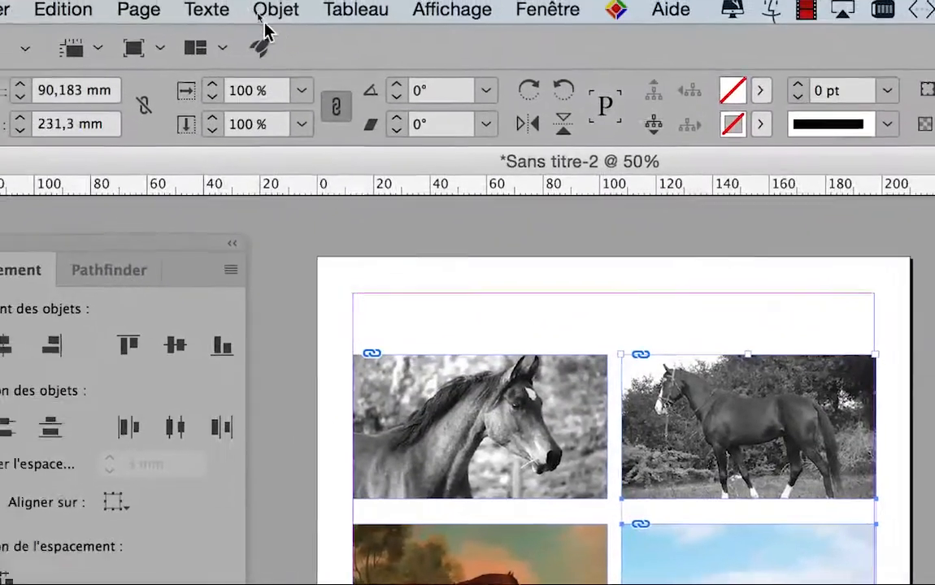
click(268, 12)
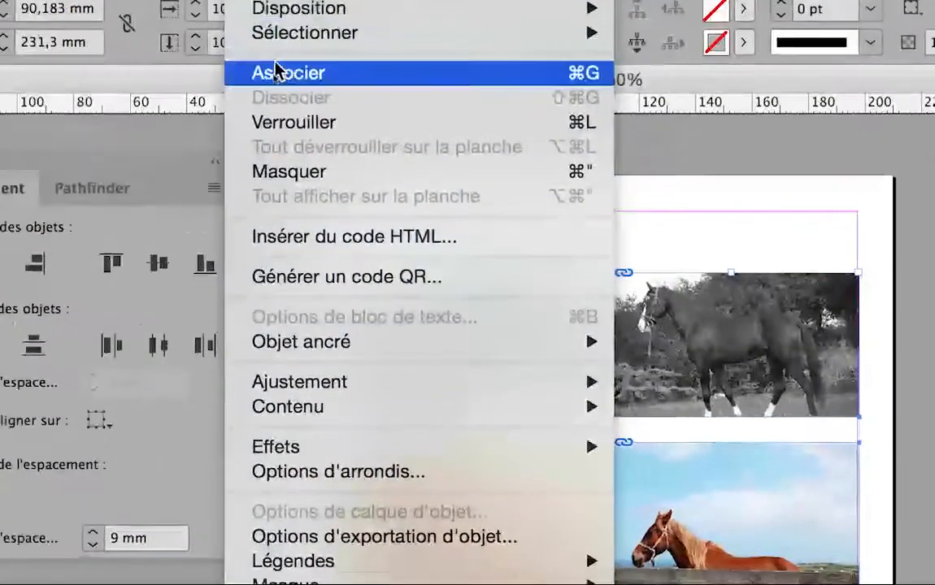
click(296, 155)
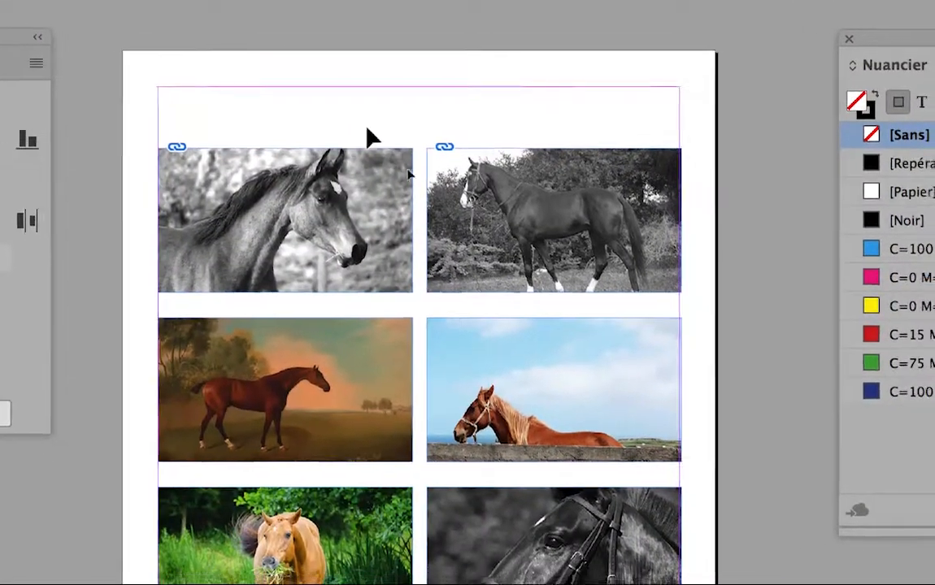
Step: Select both column groups together and move the Alignement panel clear of its old place
drag(321, 119, 428, 195)
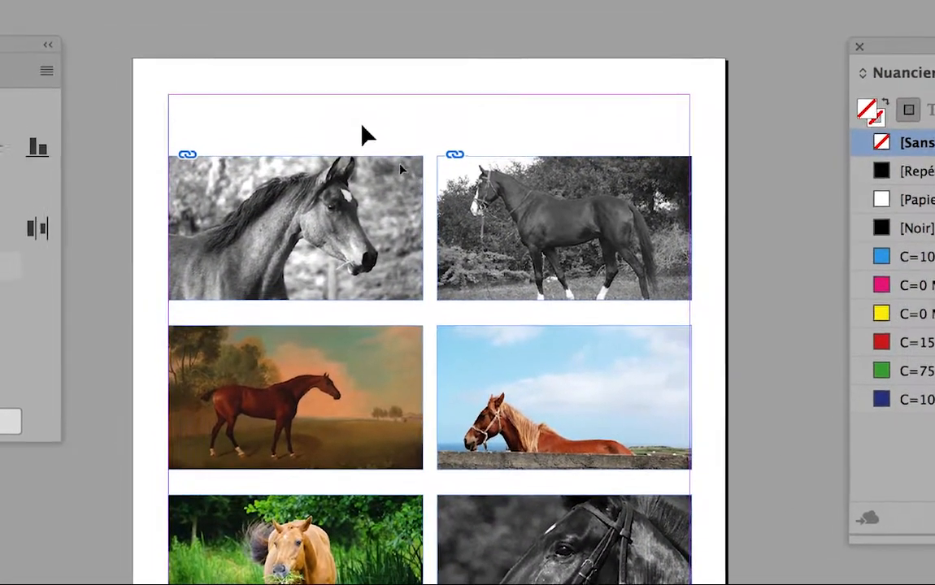
drag(292, 75, 394, 142)
drag(289, 83, 417, 162)
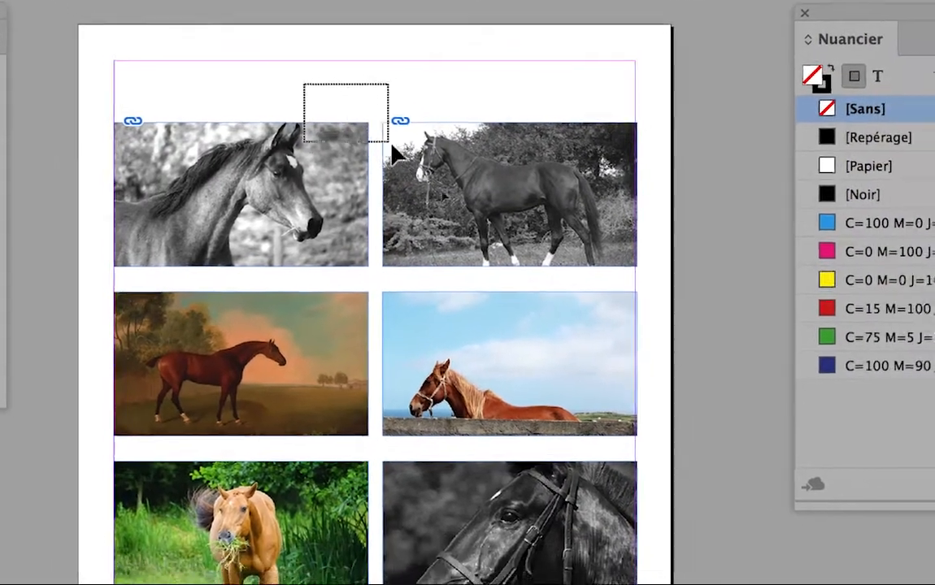
drag(325, 88, 402, 152)
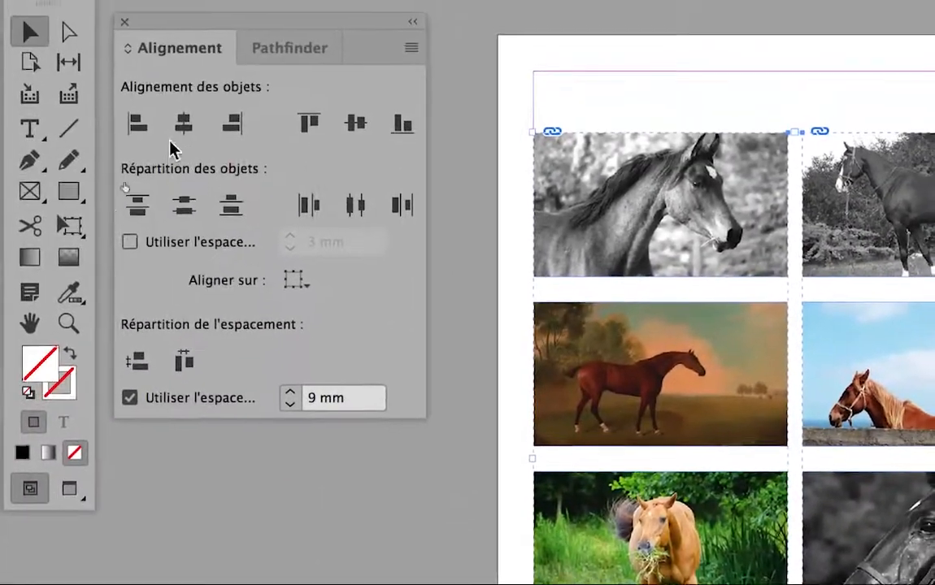
drag(169, 21, 212, 140)
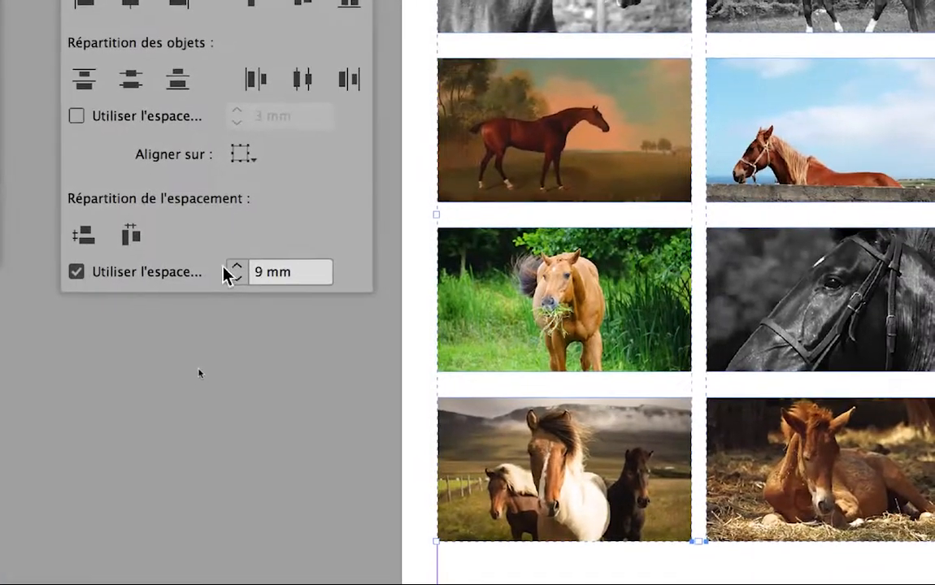
Step: Distribute the two column groups horizontally with 12 mm spacing, redistribute them with progressively smaller spacing down to 4 mm, and deselect them
click(306, 254)
click(306, 254)
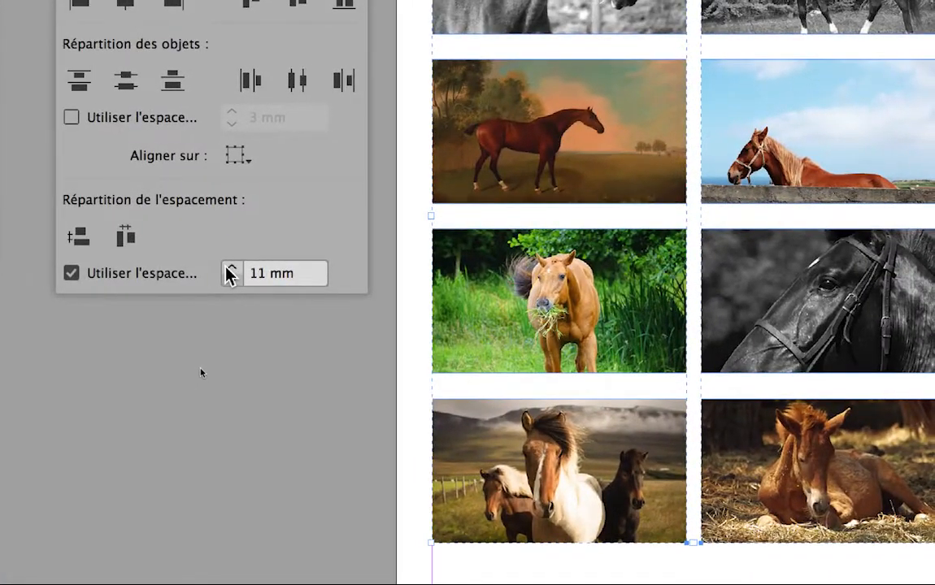
click(230, 269)
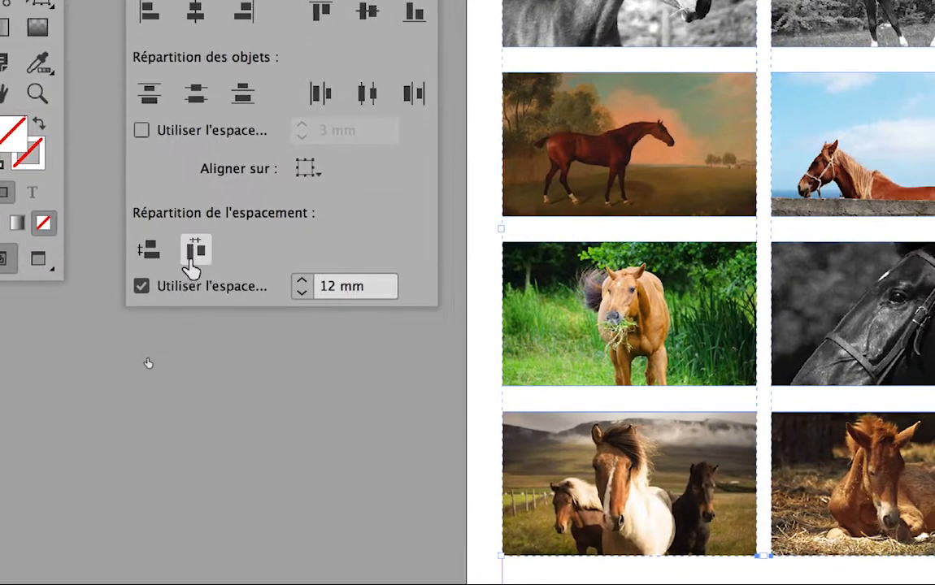
click(125, 243)
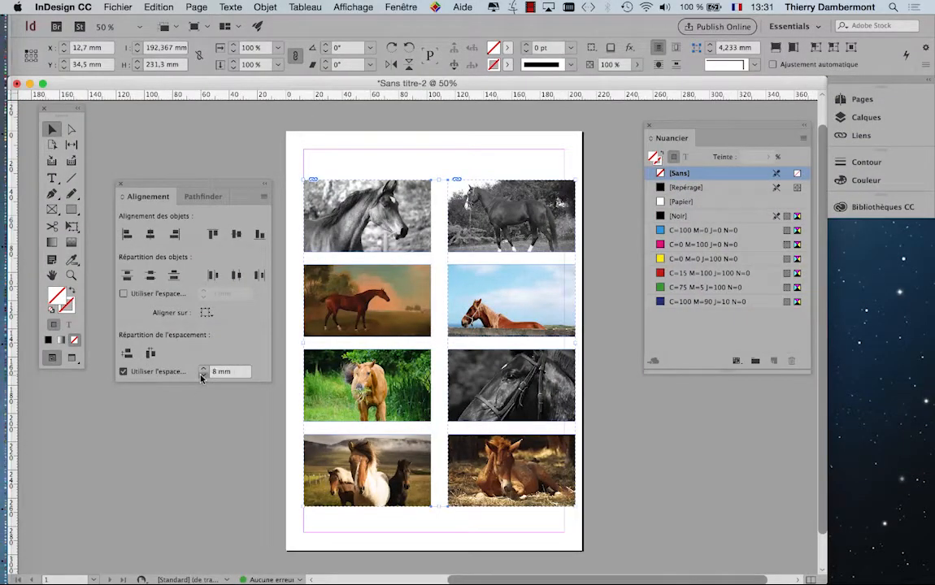
click(152, 354)
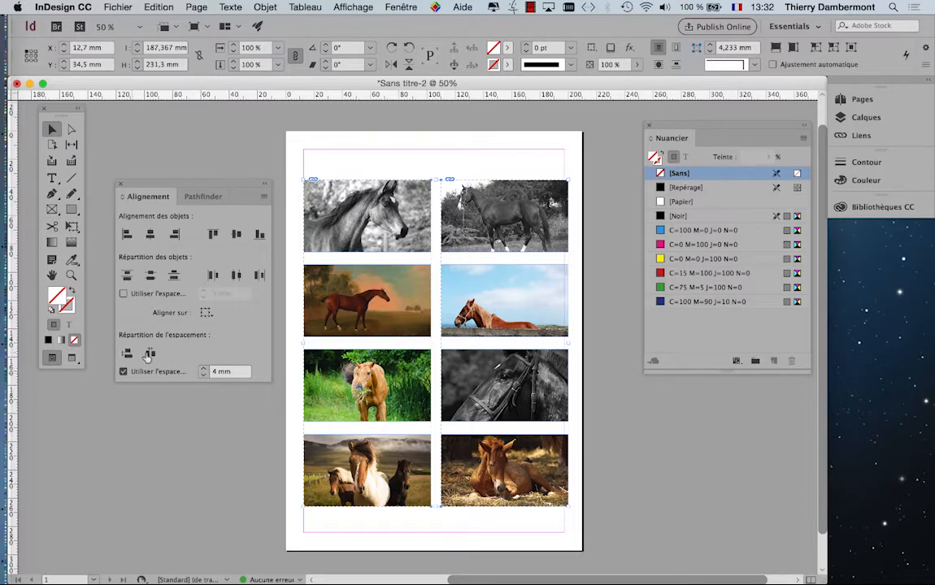
click(150, 354)
click(283, 224)
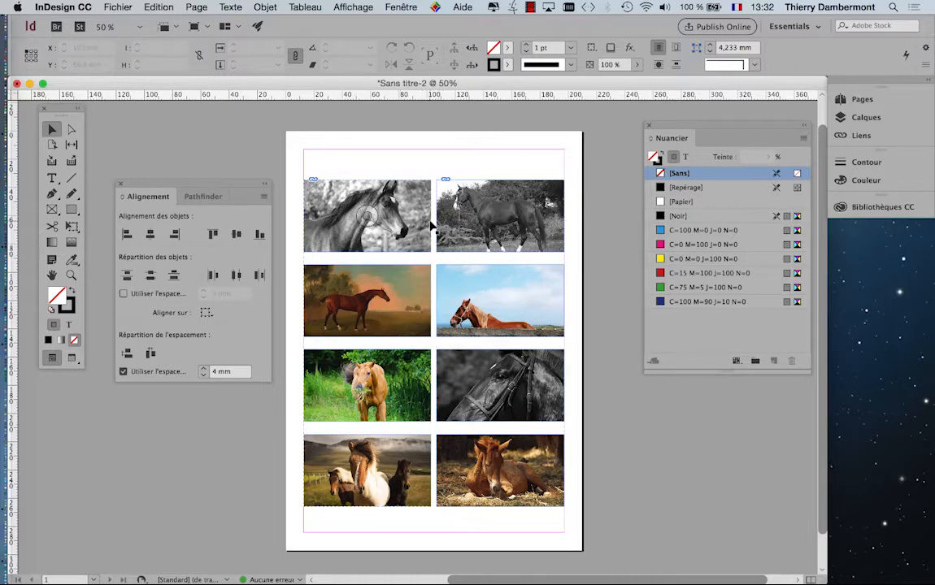
Step: Examine the gap between the two columns up close at 300 %
scroll(431, 228, up, 4)
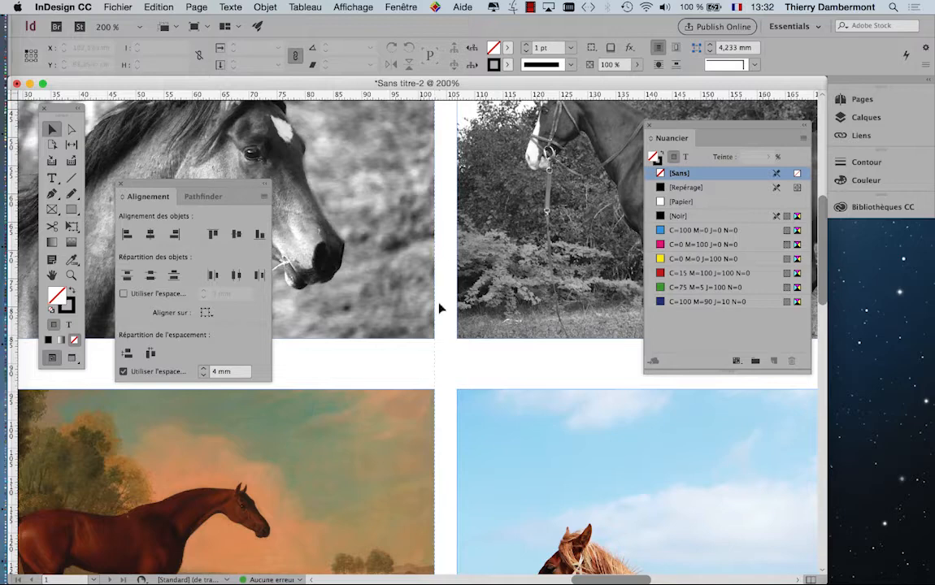
scroll(442, 313, up, 2)
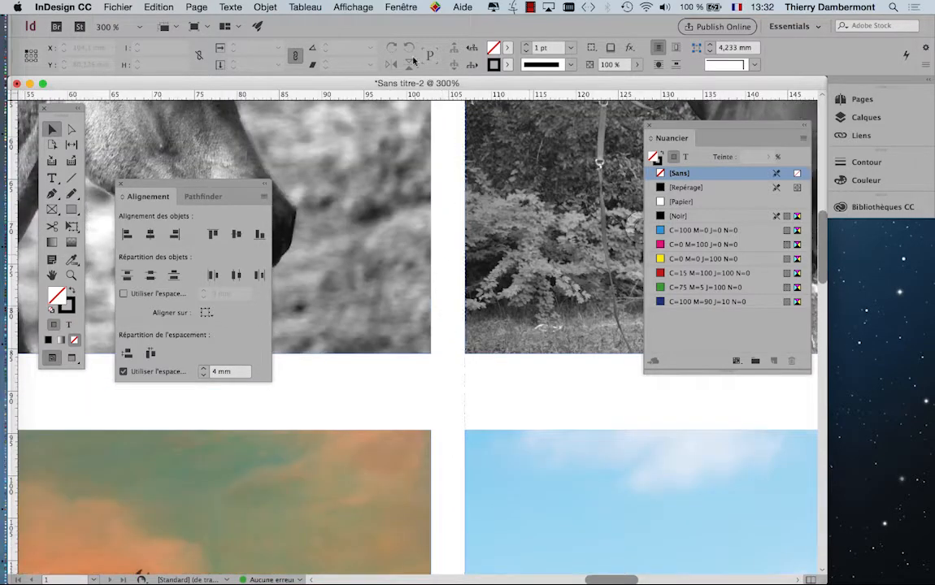
Step: Set up the Rectangle tool with no stroke and the yellow fill C=0 M=0 J=100 N=0, moving the tools panel nearer the column gap
drag(59, 107, 340, 104)
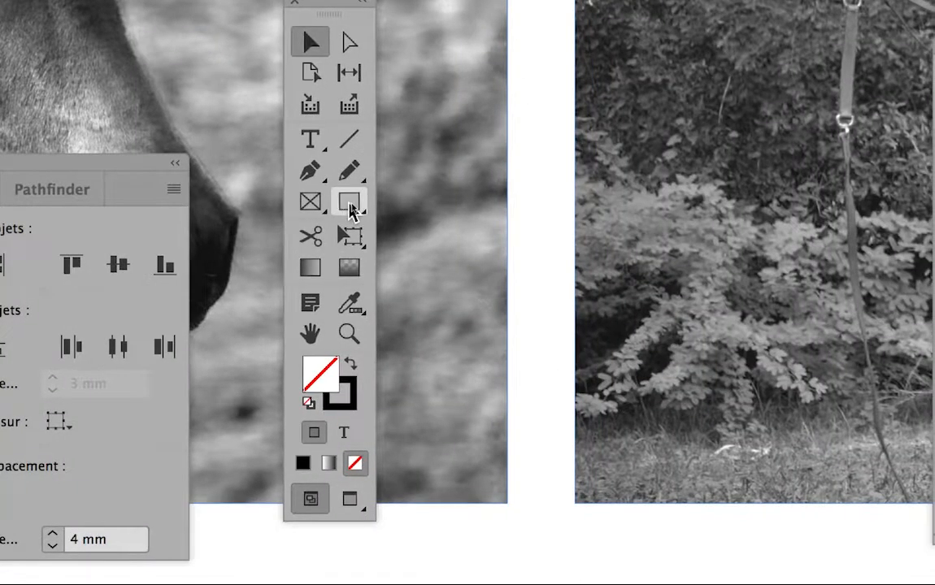
click(364, 209)
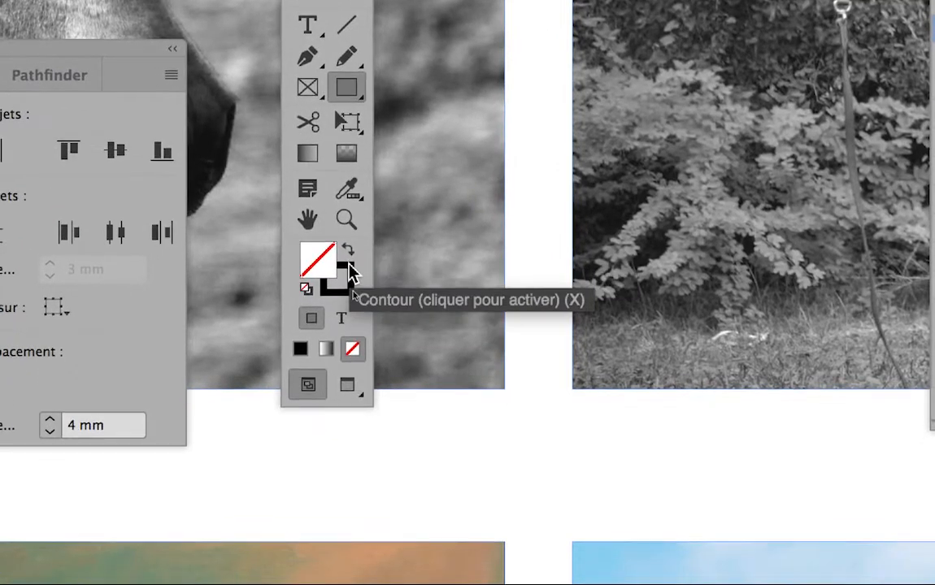
click(346, 380)
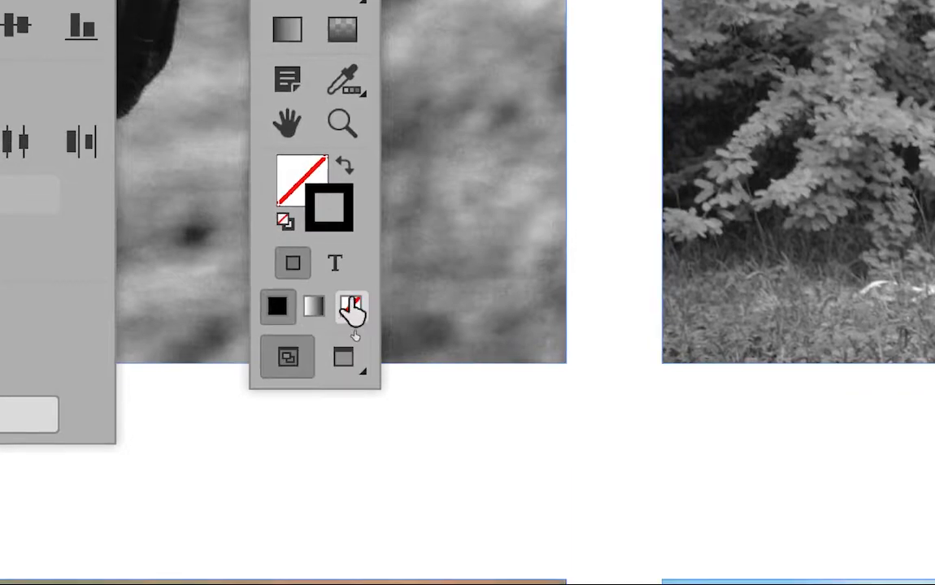
click(353, 383)
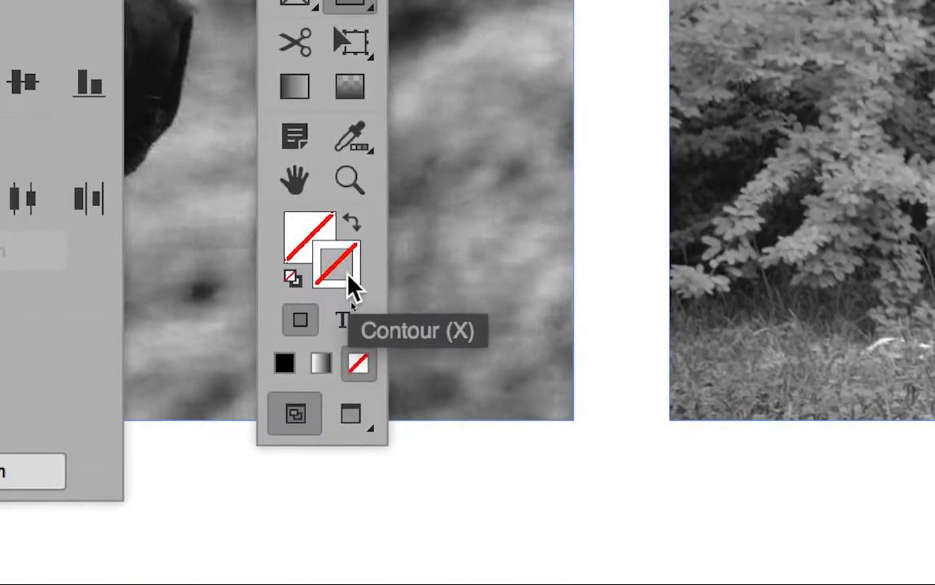
click(291, 251)
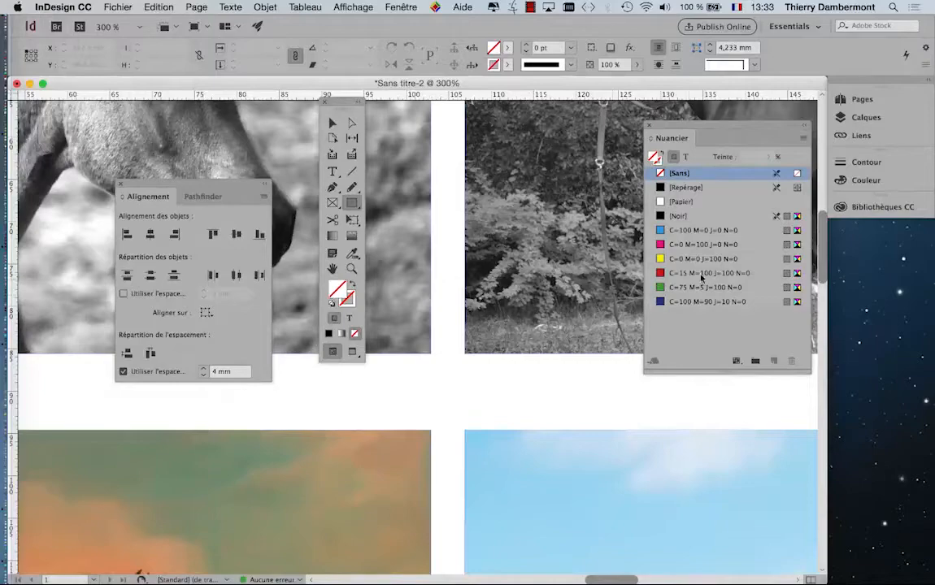
click(704, 260)
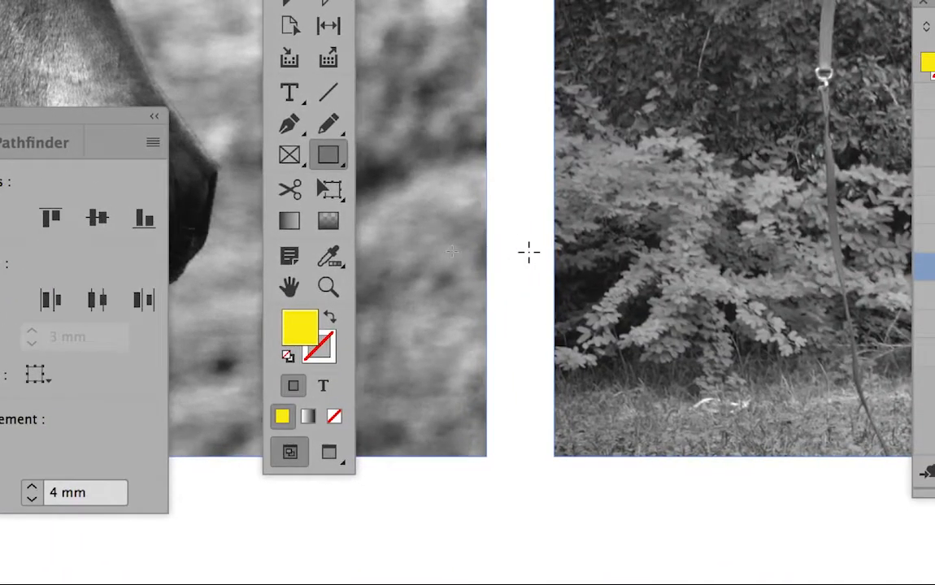
Step: Draw a yellow rectangle beside the column gap and resize it to span exactly between the two top images, about 4 mm by 5.3 mm
drag(652, 194, 849, 269)
drag(604, 284, 604, 286)
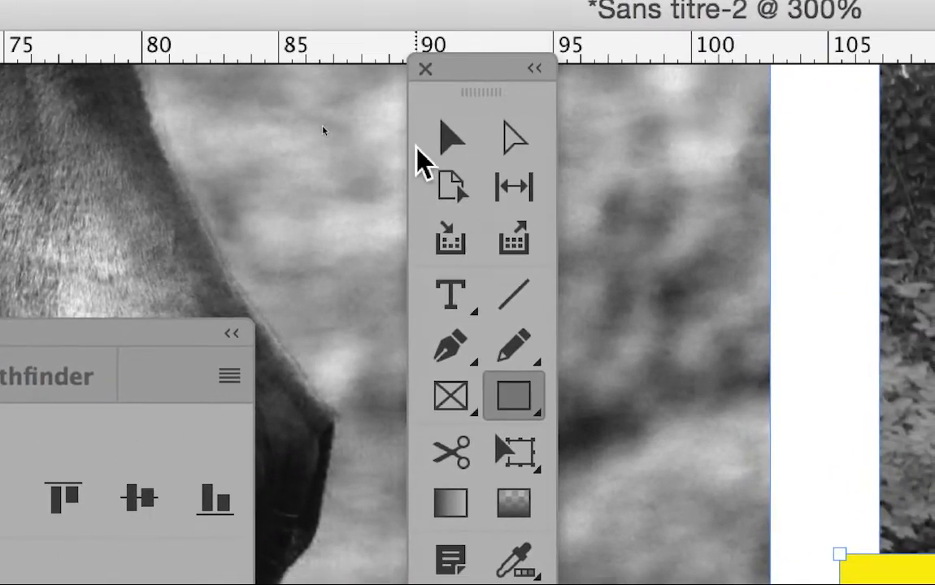
click(421, 148)
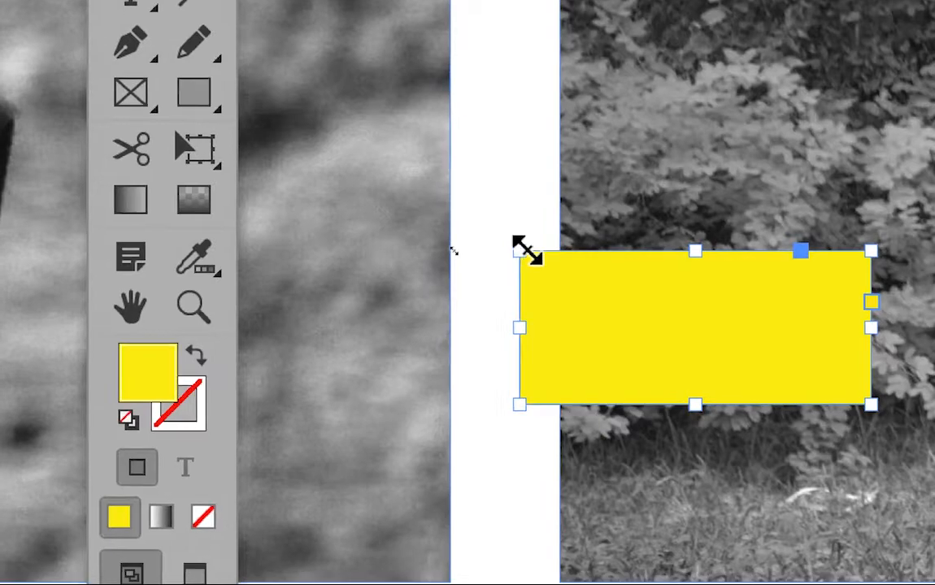
drag(838, 556, 785, 531)
mouse_move(510, 243)
mouse_down()
mouse_move(492, 244)
mouse_move(506, 244)
mouse_up()
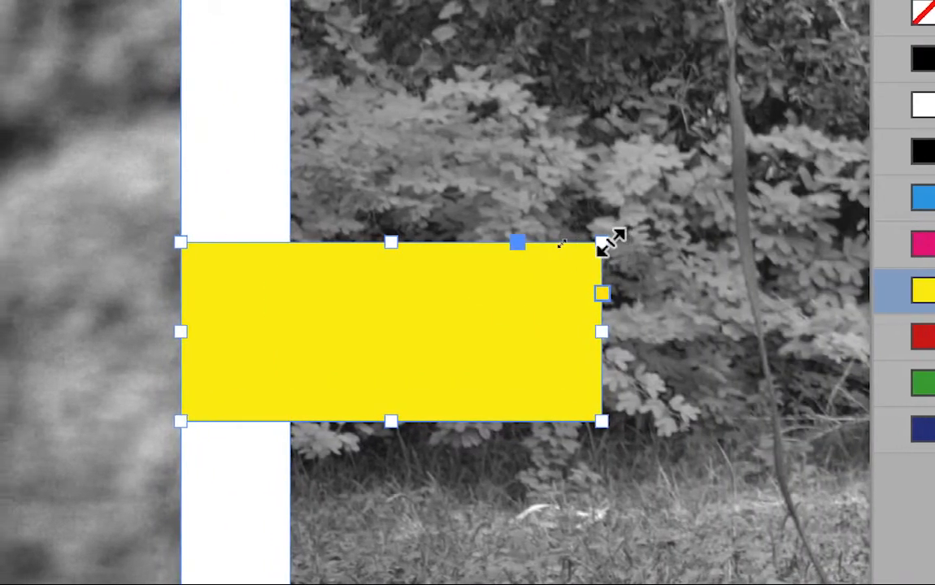
drag(589, 242, 291, 267)
drag(537, 248, 532, 248)
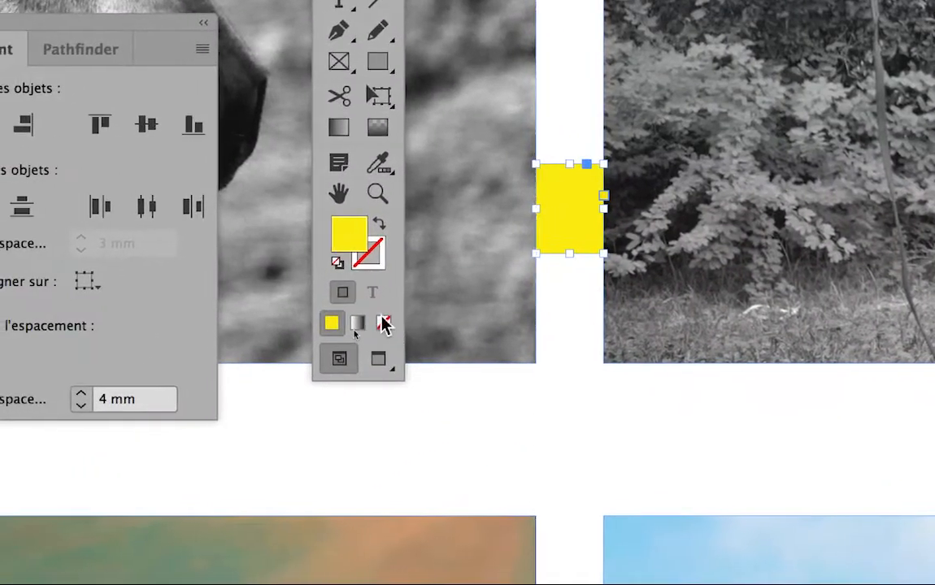
Step: Remove the yellow fill from the gap rectangle, deselect it and select it again to check its width
click(384, 323)
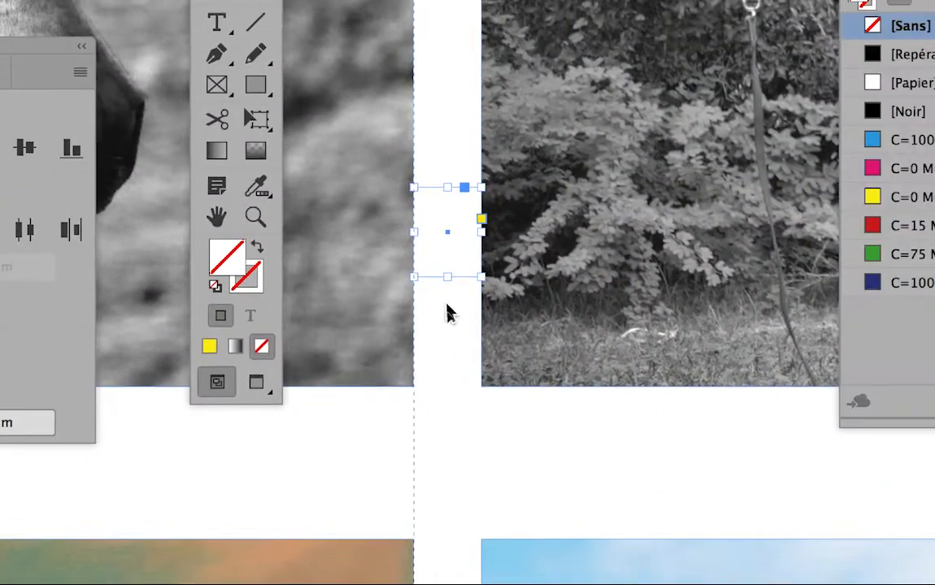
key(super+z)
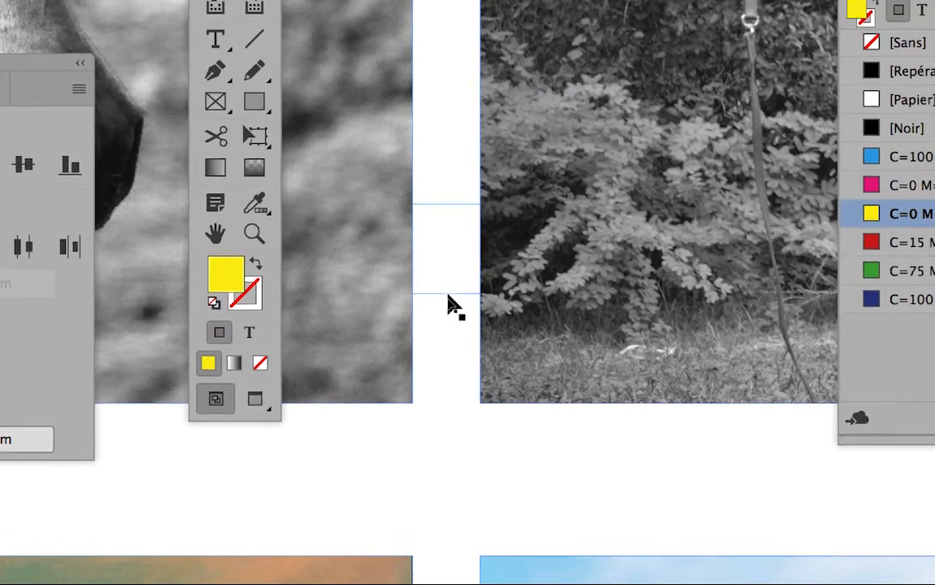
click(449, 278)
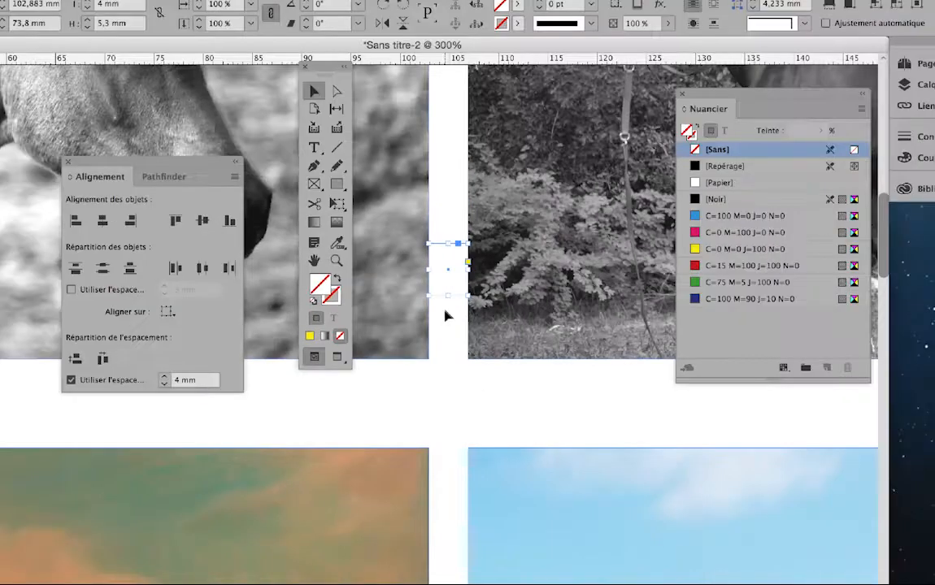
Step: Measure the gap between the two columns with Outil Mesure and clear the Informations and tools panels off the images
key(i)
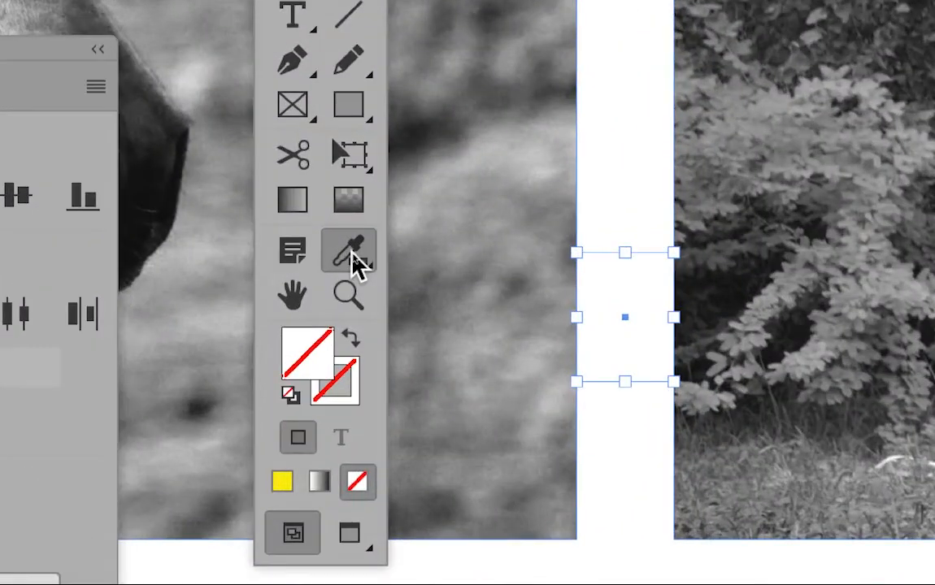
click(358, 265)
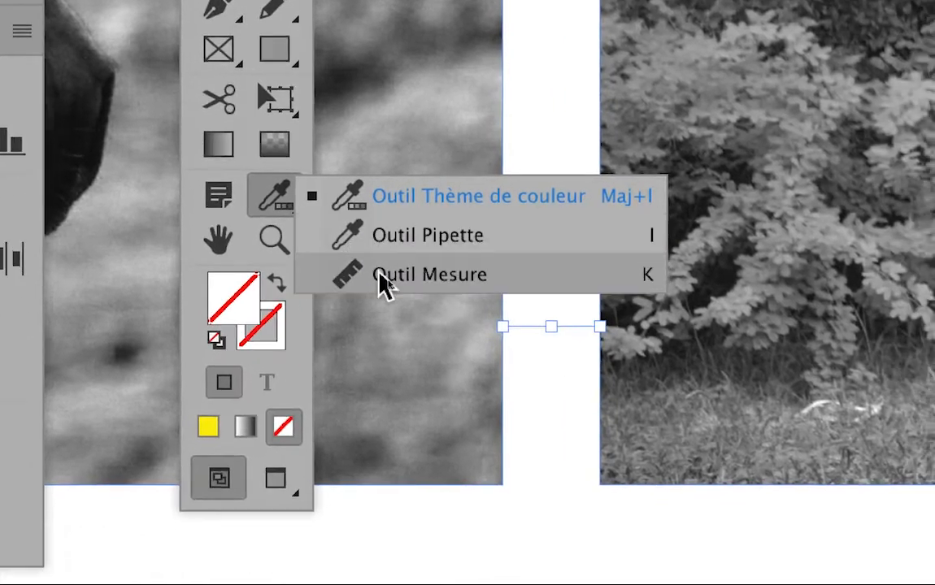
click(384, 276)
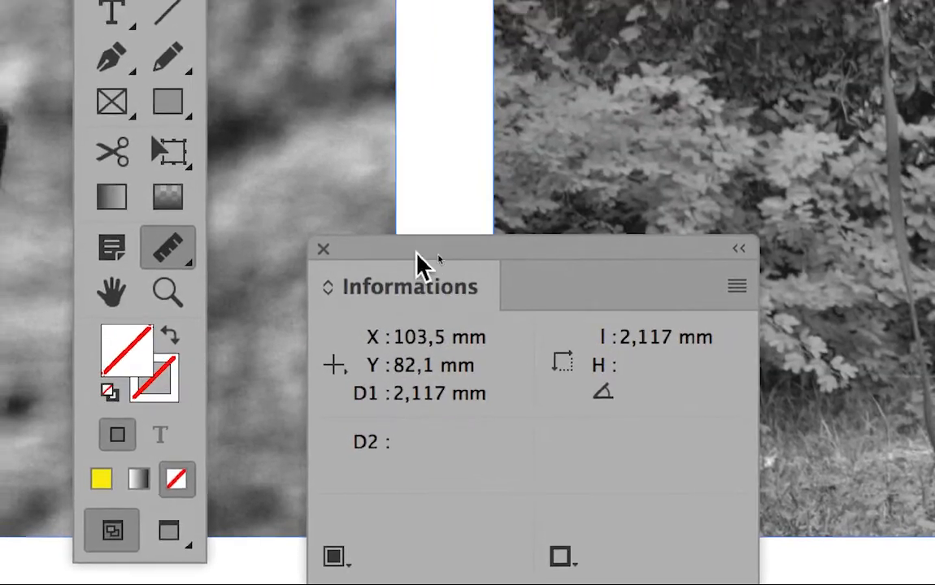
drag(423, 265, 526, 217)
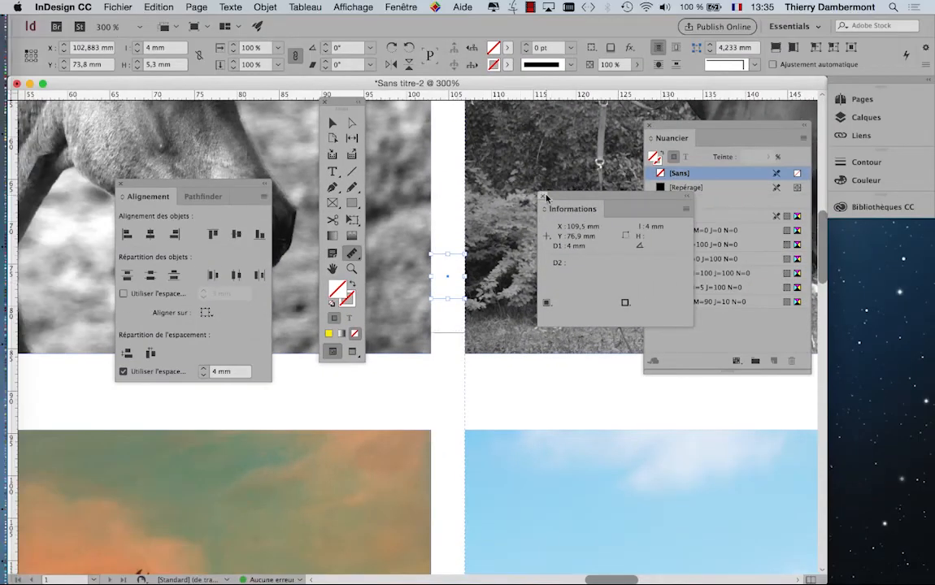
click(544, 197)
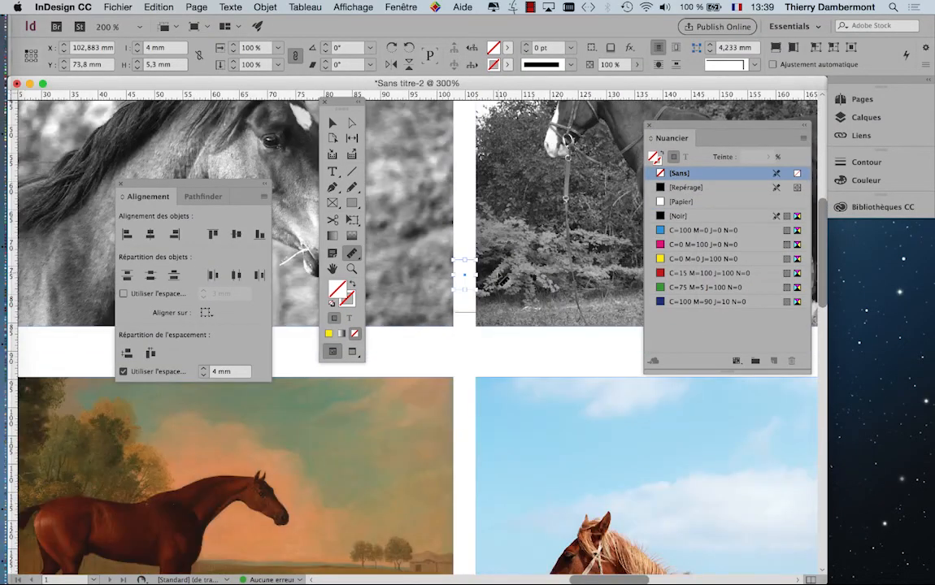
scroll(501, 278, down, 4)
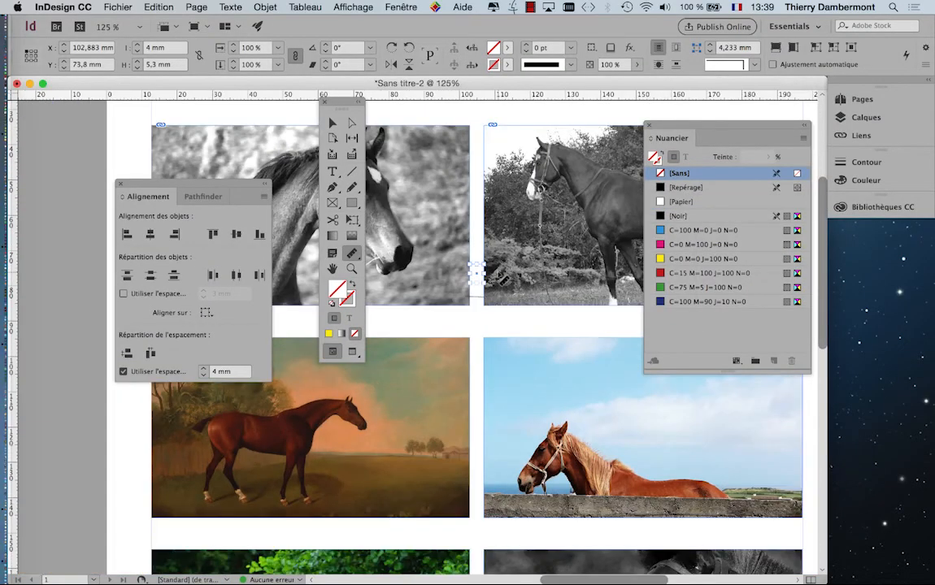
drag(338, 99, 55, 149)
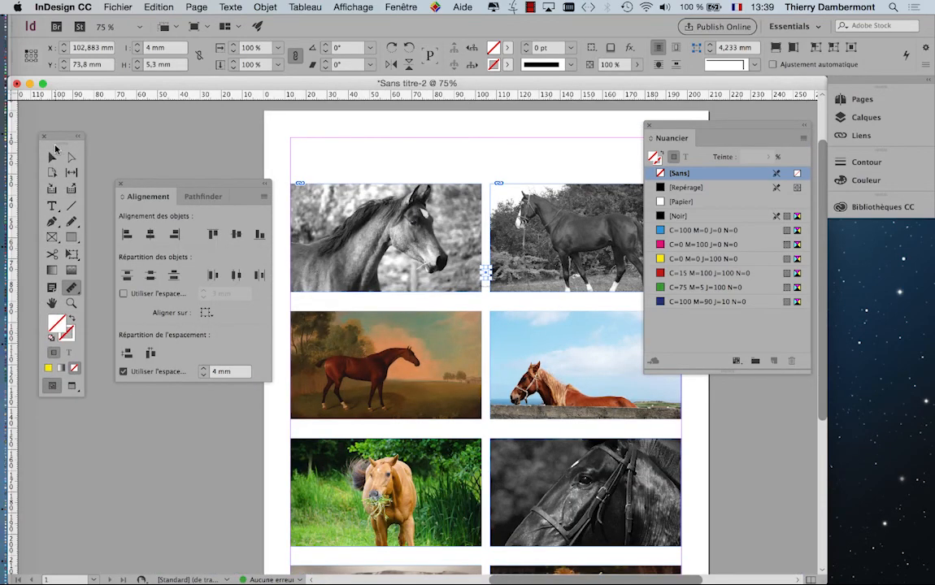